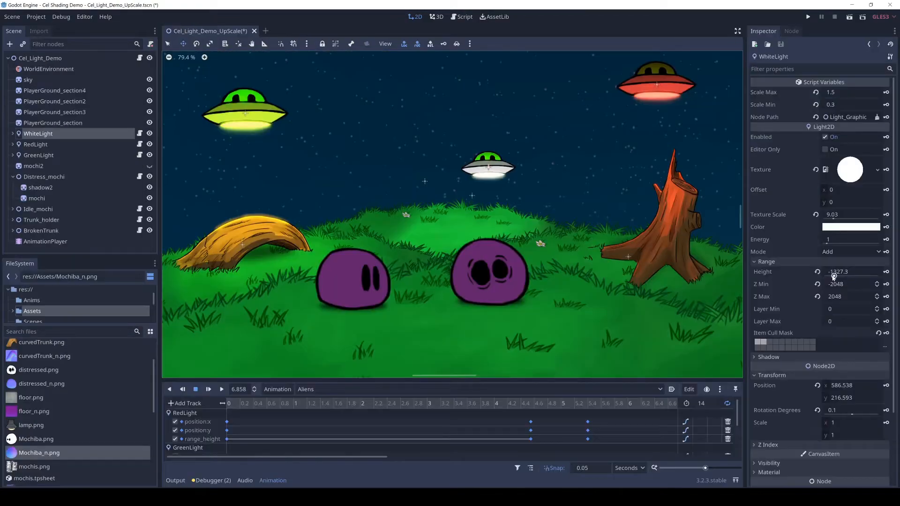
Raise the WhiteLight's range height and adjust Obj Height in the distressed mochi sprite's shader parameters.
{"action": "left_click_drag", "start_coordinate": [834, 276], "coordinate": [852, 275]}
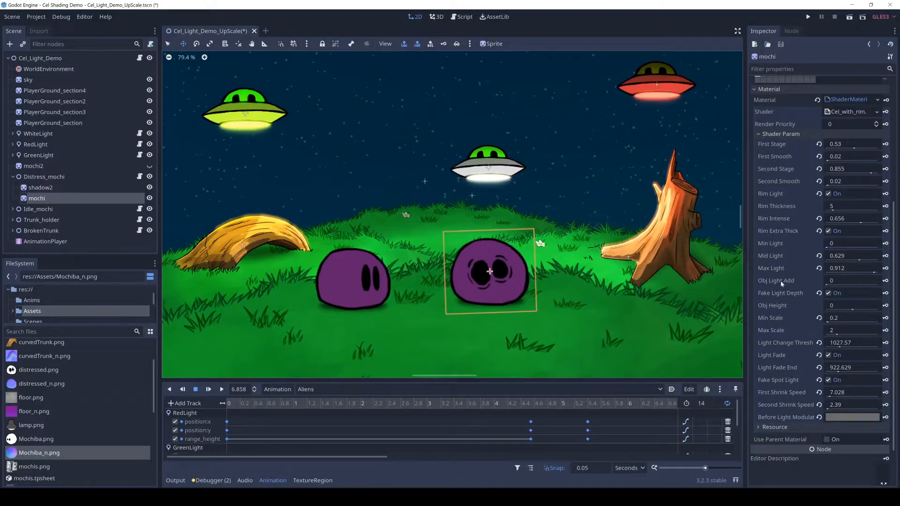
{"action": "mouse_move", "coordinate": [826, 308]}
{"action": "left_mouse_down"}
{"action": "mouse_move", "coordinate": [809, 308]}
{"action": "mouse_move", "coordinate": [827, 309]}
{"action": "left_mouse_up"}
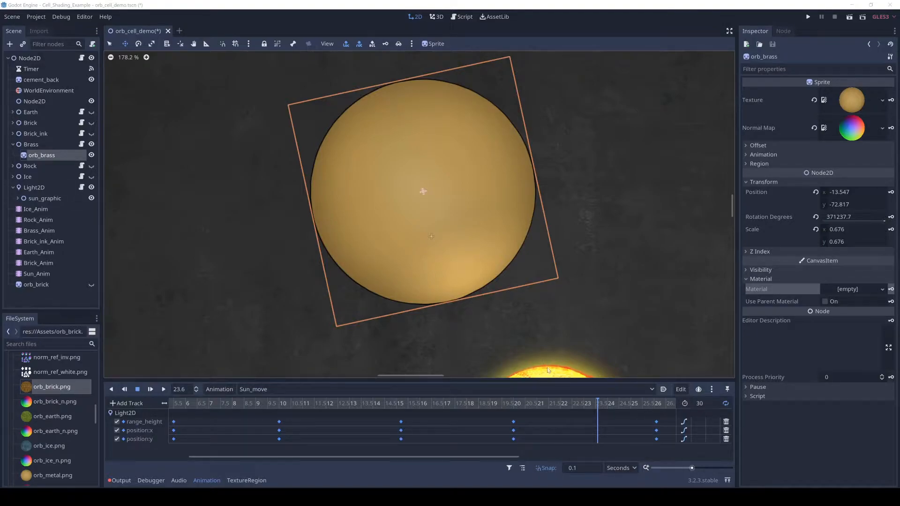
Give the orb_brass sprite a new ShaderMaterial and load the Cel_with_rim shader into it.
{"action": "left_click", "coordinate": [850, 289]}
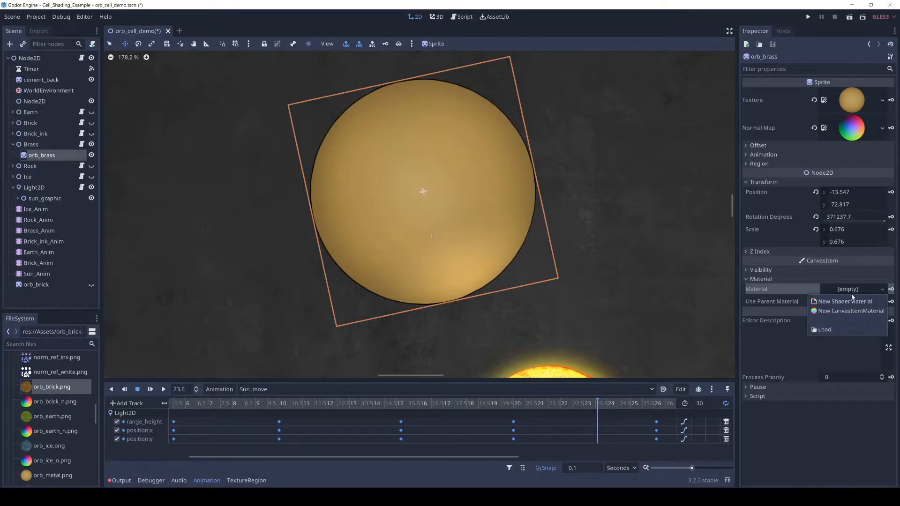
{"action": "left_click", "coordinate": [850, 302]}
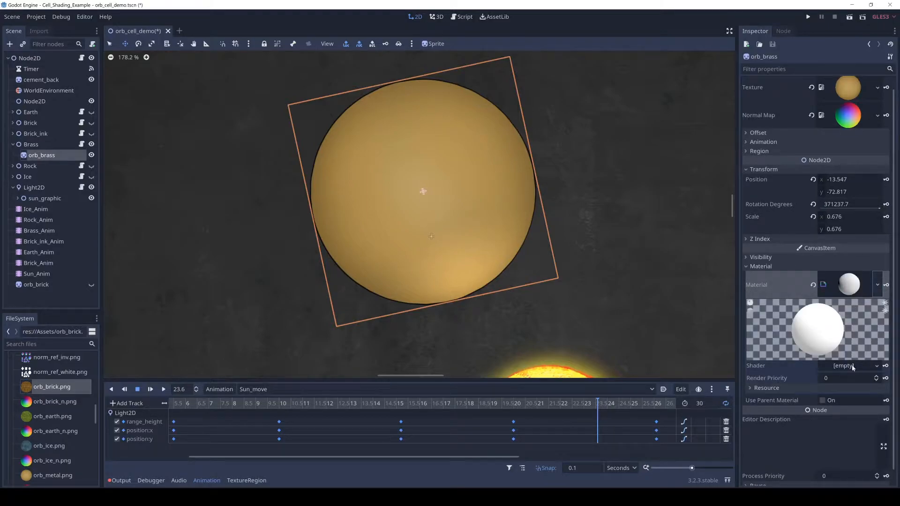
{"action": "left_click", "coordinate": [877, 366]}
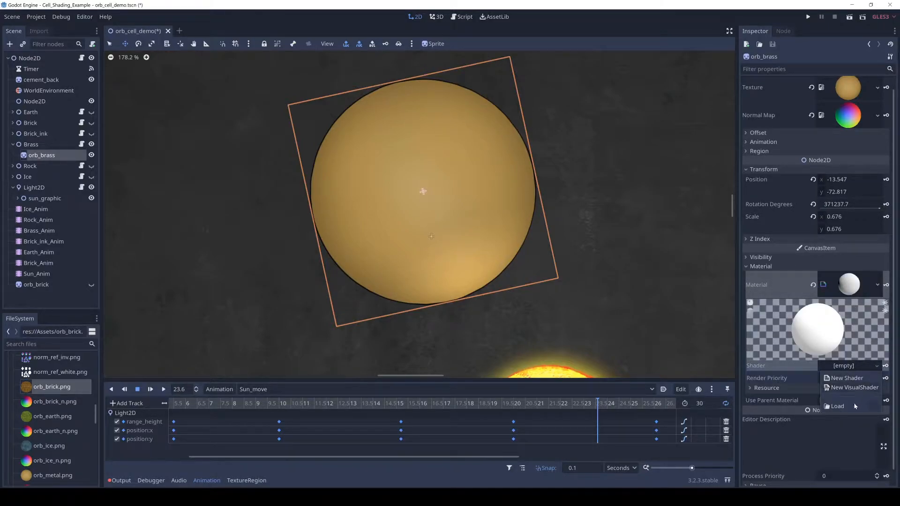
{"action": "left_click", "coordinate": [831, 400]}
{"action": "double_click", "coordinate": [323, 115]}
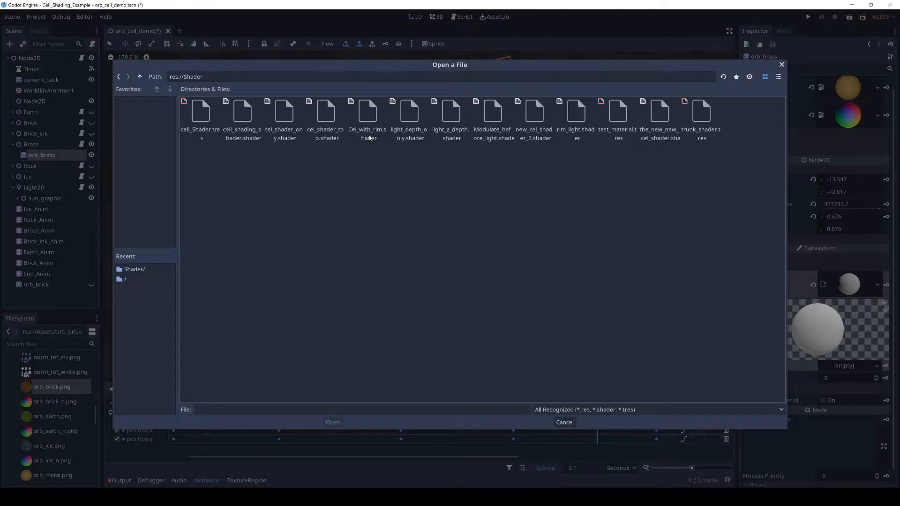
{"action": "left_click", "coordinate": [369, 113]}
{"action": "left_click", "coordinate": [334, 422]}
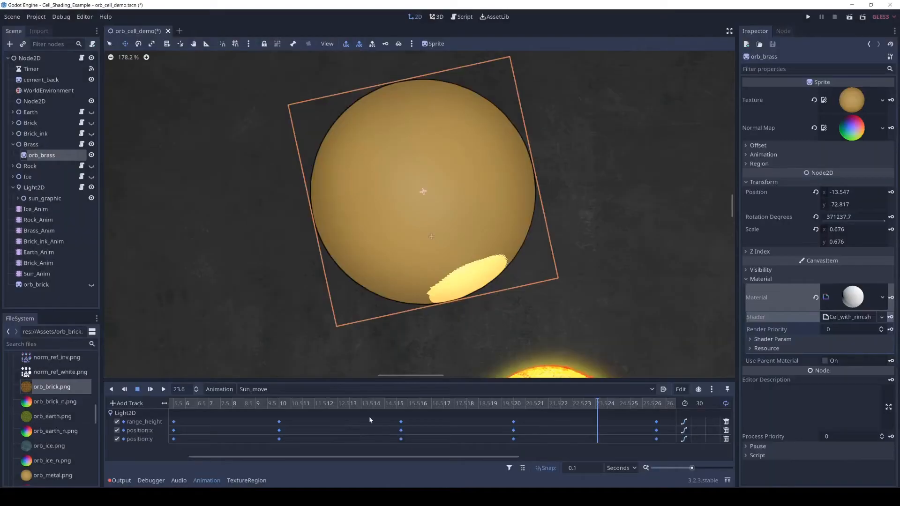
Set the brass orb's shader parameters to First Stage 0, First Smooth 0.042, Second Stage 0.279 and Second Smooth 0.046.
{"action": "left_click", "coordinate": [773, 340]}
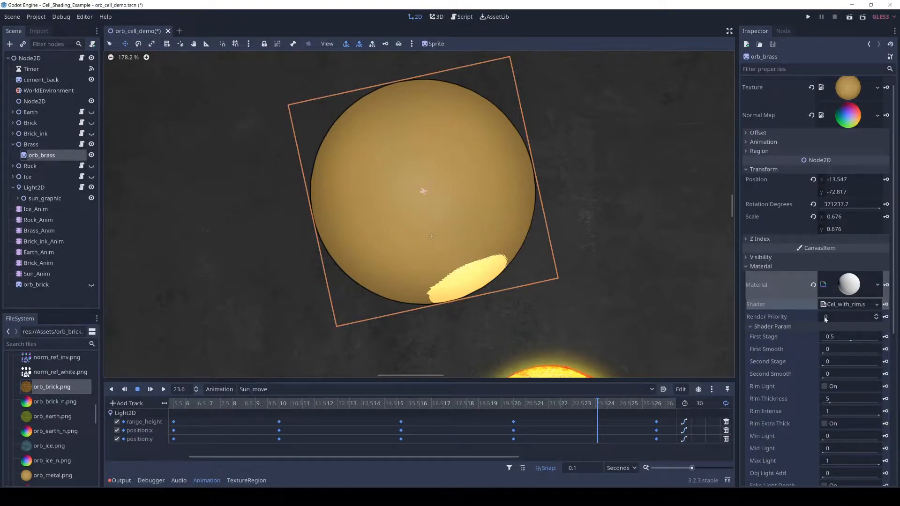
{"action": "scroll", "coordinate": [792, 351], "scroll_direction": "down", "scroll_amount": 5}
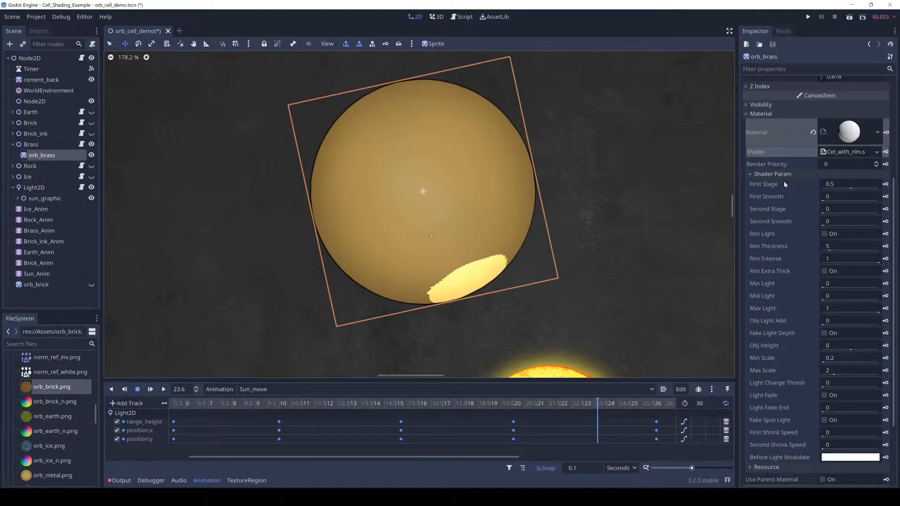
{"action": "left_click_drag", "start_coordinate": [851, 189], "coordinate": [839, 212]}
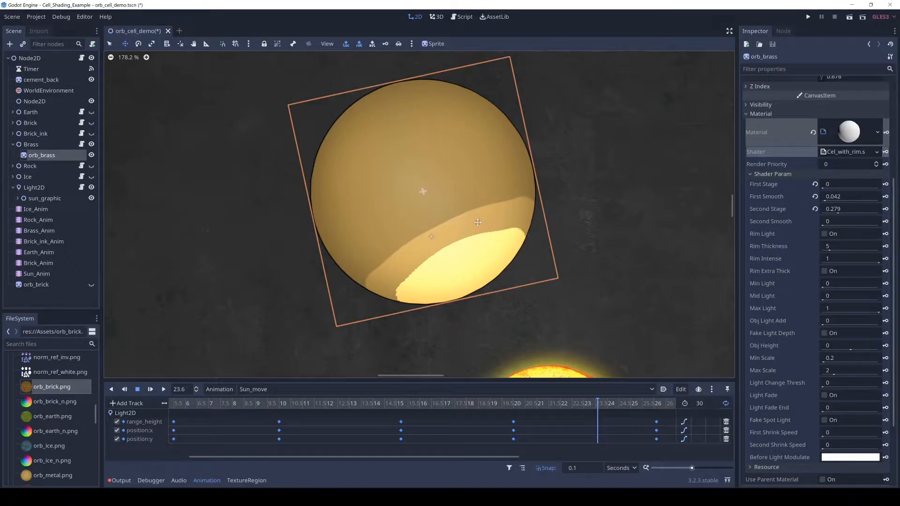
{"action": "left_click_drag", "start_coordinate": [822, 227], "coordinate": [825, 225]}
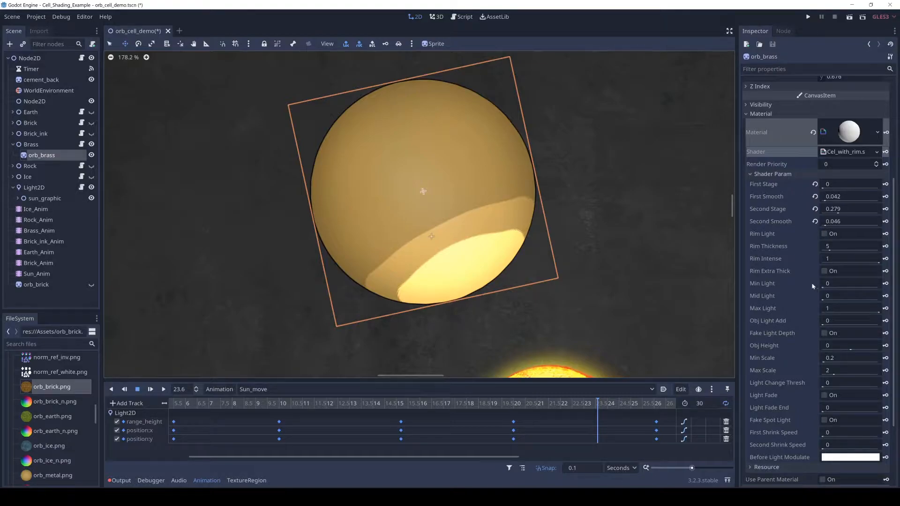
Enable Rim Light on the brass orb with a Rim Thickness of 10.333 and Rim Extra Thick on.
{"action": "left_click", "coordinate": [825, 234]}
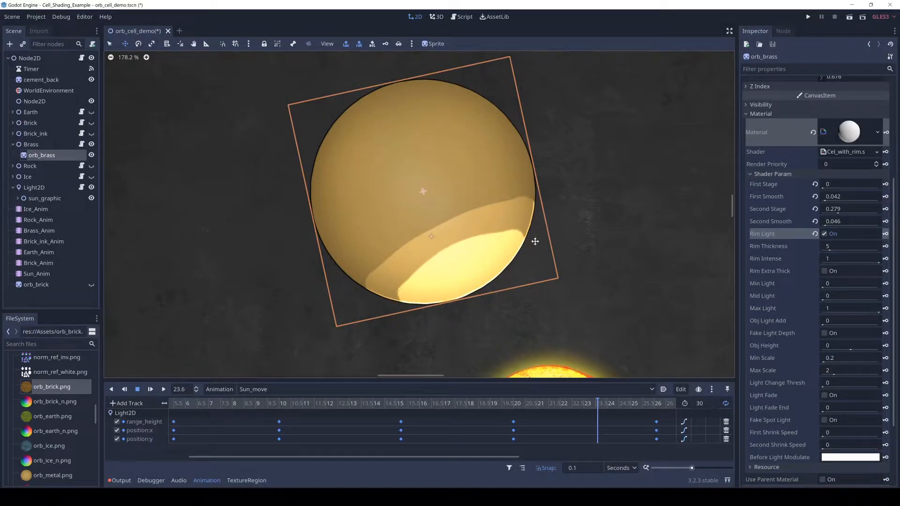
{"action": "left_click_drag", "start_coordinate": [830, 250], "coordinate": [886, 263]}
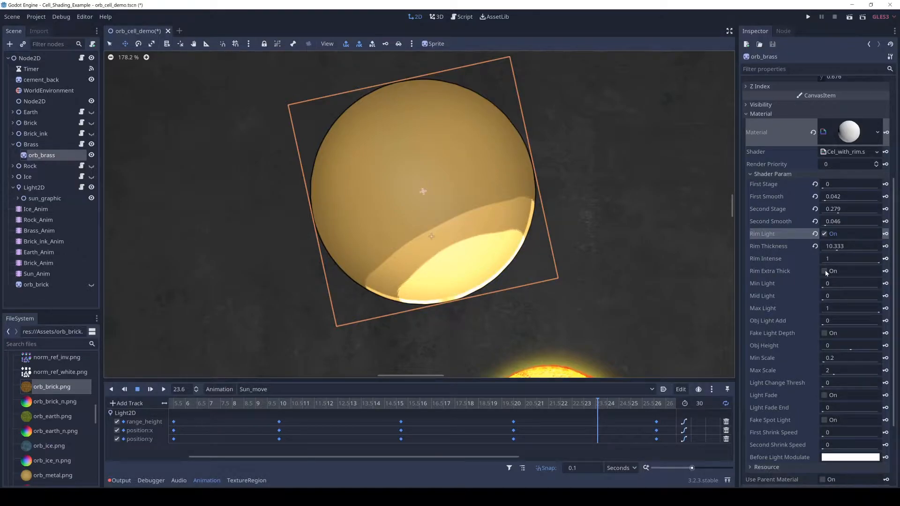
{"action": "left_click", "coordinate": [824, 271]}
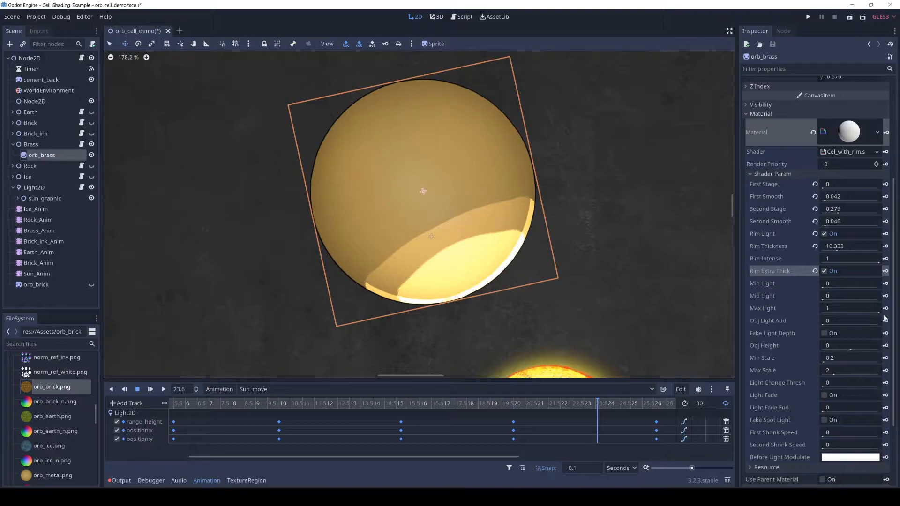
Try a Mid Light of 0.567 and a Min Light of 1 on the brass orb, resetting each to 0.
{"action": "mouse_move", "coordinate": [879, 313]}
{"action": "left_mouse_down"}
{"action": "mouse_move", "coordinate": [835, 313]}
{"action": "mouse_move", "coordinate": [879, 313]}
{"action": "left_mouse_up"}
{"action": "mouse_move", "coordinate": [824, 301]}
{"action": "left_mouse_down"}
{"action": "mouse_move", "coordinate": [877, 301]}
{"action": "mouse_move", "coordinate": [852, 302]}
{"action": "left_mouse_up"}
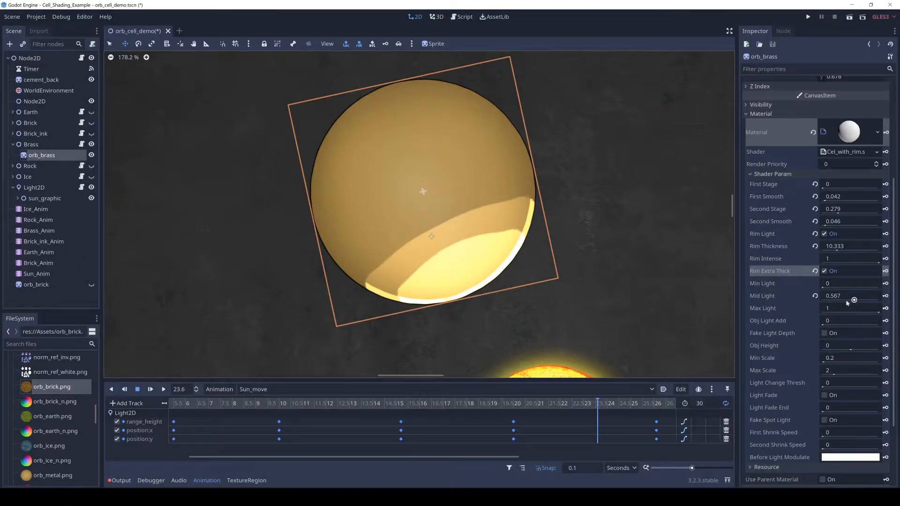
{"action": "left_click", "coordinate": [816, 296]}
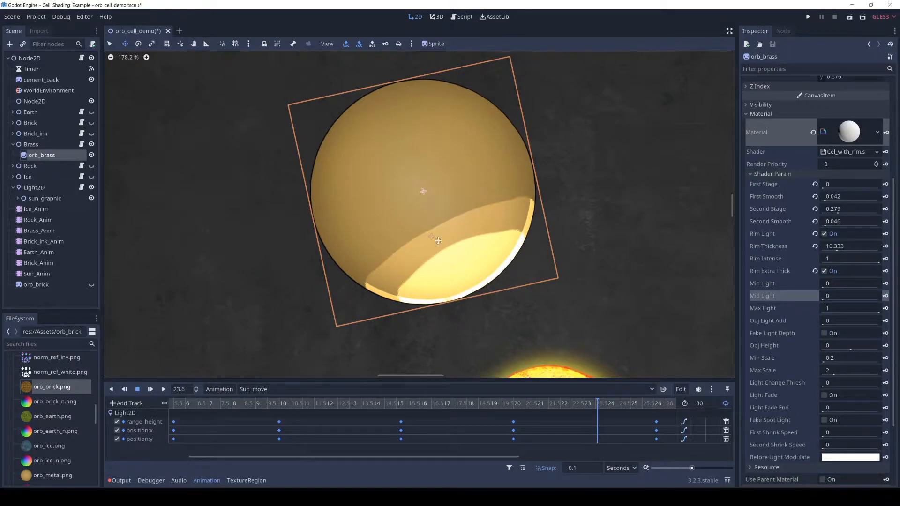
{"action": "left_click", "coordinate": [769, 284]}
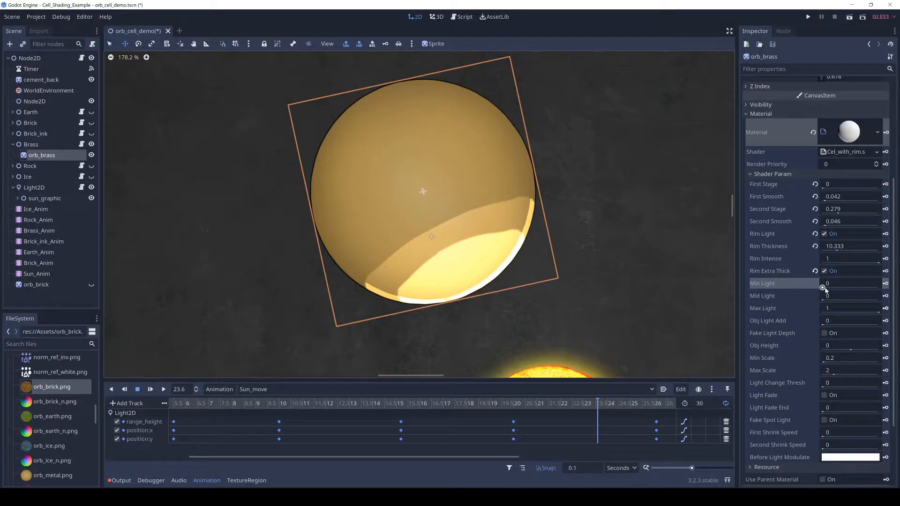
{"action": "left_click_drag", "start_coordinate": [823, 287], "coordinate": [879, 288]}
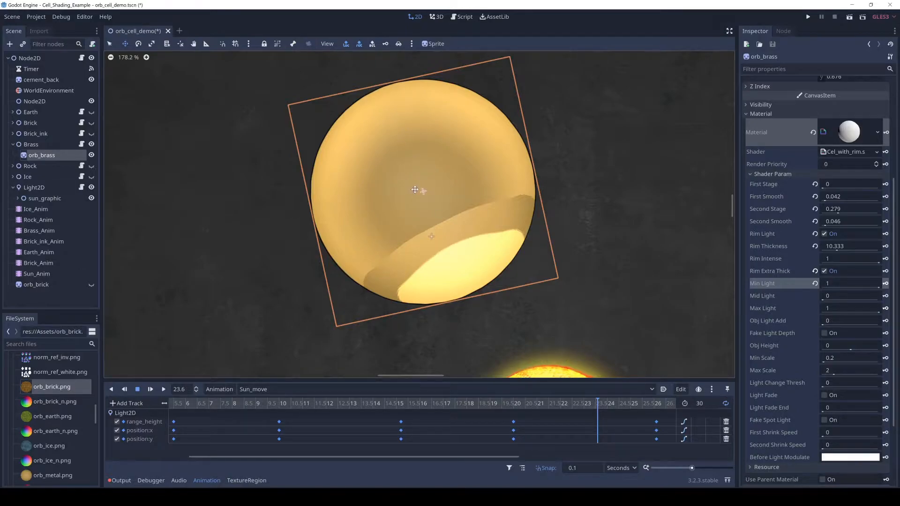
{"action": "left_click_drag", "start_coordinate": [879, 288], "coordinate": [809, 290]}
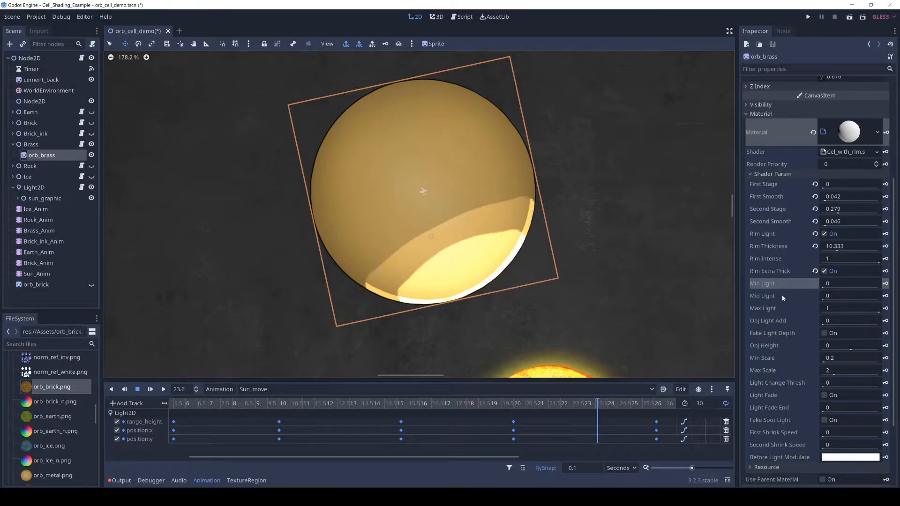
Set Obj Light Add to 0.842 and Second Stage to 0.333, and enable Fake Light Depth.
{"action": "scroll", "coordinate": [781, 314], "scroll_direction": "down", "scroll_amount": 3}
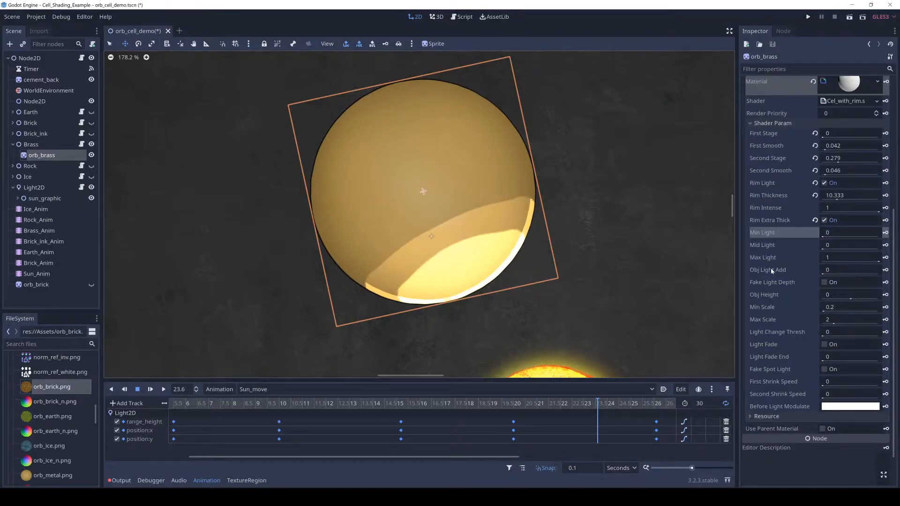
{"action": "left_click_drag", "start_coordinate": [824, 274], "coordinate": [871, 275]}
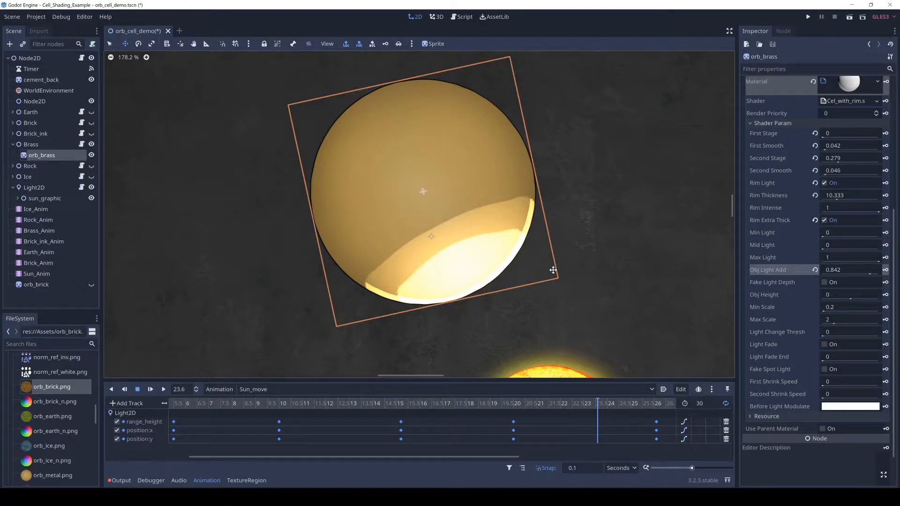
{"action": "left_click_drag", "start_coordinate": [838, 162], "coordinate": [842, 163]}
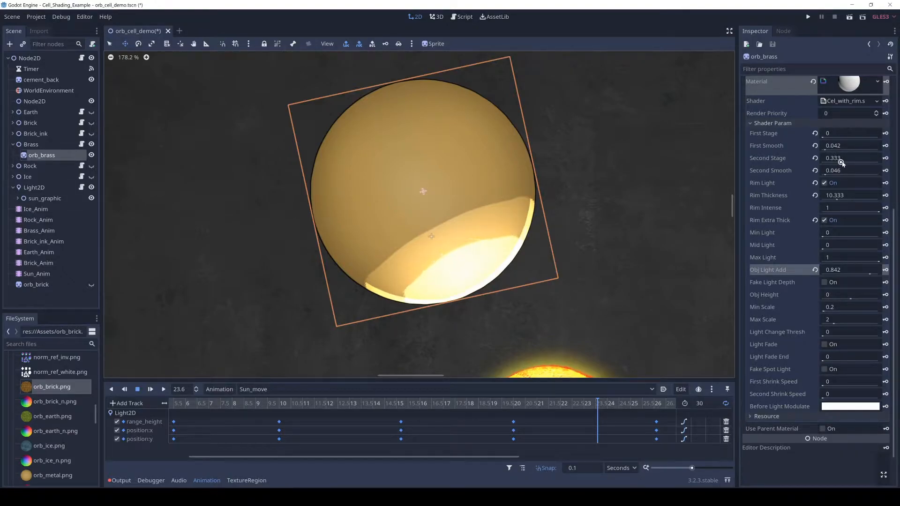
{"action": "left_click", "coordinate": [824, 283]}
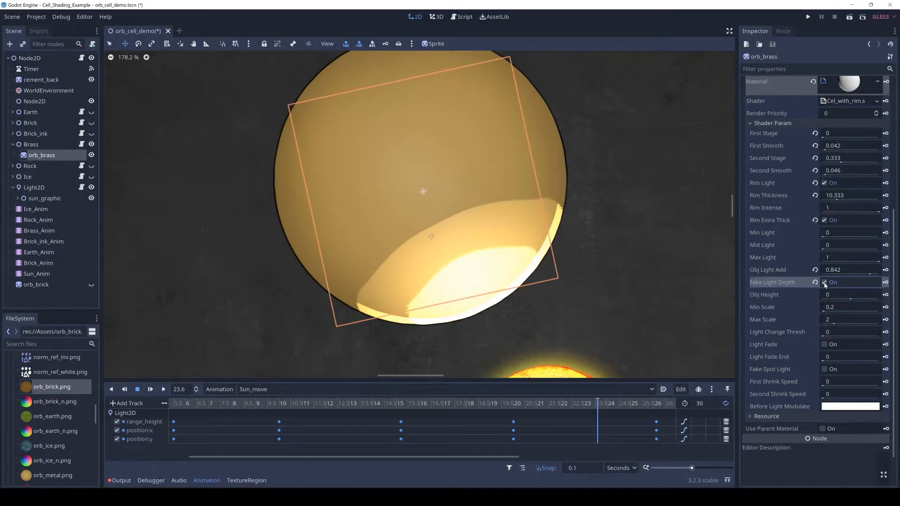
Try various negative Obj Height values on the brass orb, such as -580.267, and reset it to 0.
{"action": "scroll", "coordinate": [552, 246], "scroll_direction": "down", "scroll_amount": 3}
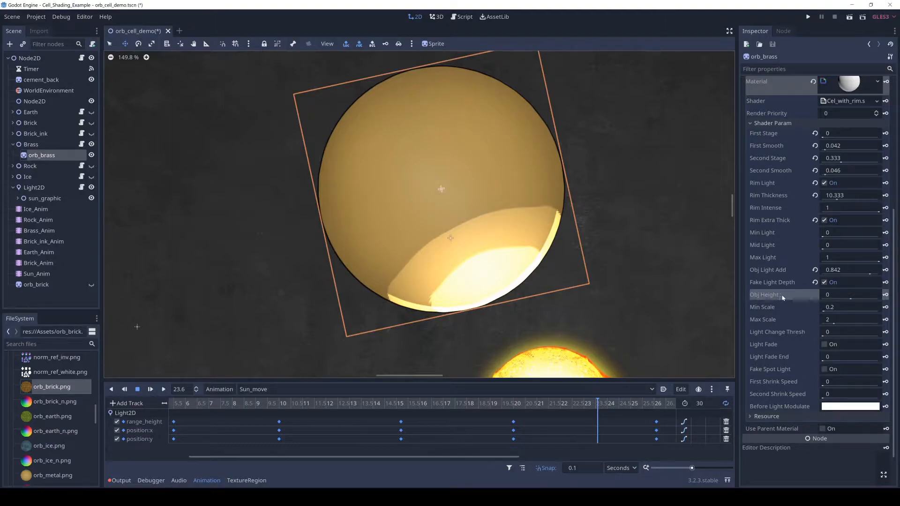
{"action": "mouse_move", "coordinate": [853, 299]}
{"action": "left_mouse_down"}
{"action": "mouse_move", "coordinate": [820, 298]}
{"action": "mouse_move", "coordinate": [851, 299]}
{"action": "mouse_move", "coordinate": [838, 298]}
{"action": "left_mouse_up"}
{"action": "scroll", "coordinate": [536, 346], "scroll_direction": "up", "scroll_amount": 1}
{"action": "middle_click_drag", "start_coordinate": [537, 346], "coordinate": [524, 299]}
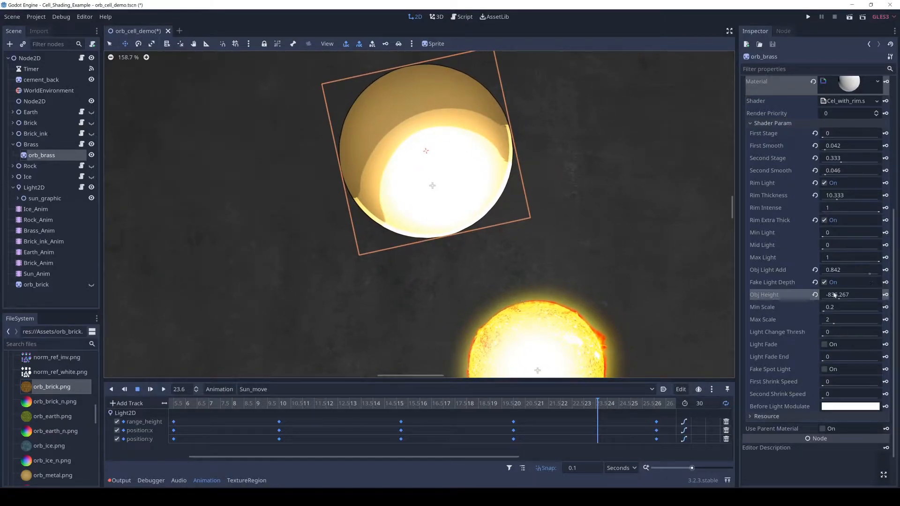
{"action": "mouse_move", "coordinate": [839, 299]}
{"action": "left_mouse_down"}
{"action": "mouse_move", "coordinate": [816, 302]}
{"action": "mouse_move", "coordinate": [884, 297]}
{"action": "mouse_move", "coordinate": [826, 299]}
{"action": "left_mouse_up"}
{"action": "middle_click_drag", "start_coordinate": [581, 233], "coordinate": [584, 266]}
{"action": "left_click_drag", "start_coordinate": [837, 299], "coordinate": [842, 296]}
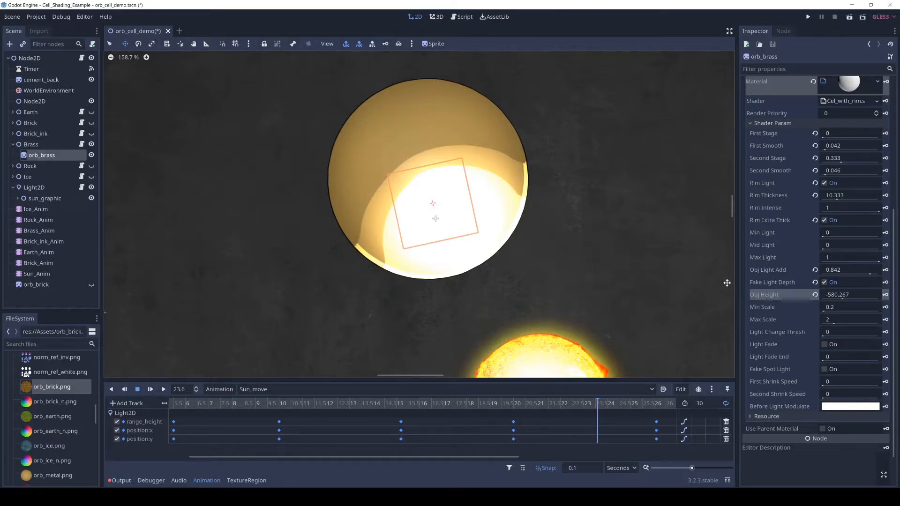
{"action": "mouse_move", "coordinate": [836, 300]}
{"action": "left_mouse_down"}
{"action": "mouse_move", "coordinate": [844, 299]}
{"action": "mouse_move", "coordinate": [835, 299]}
{"action": "left_mouse_up"}
{"action": "middle_click_drag", "start_coordinate": [550, 236], "coordinate": [589, 262]}
{"action": "scroll", "coordinate": [590, 262], "scroll_direction": "up", "scroll_amount": 1}
{"action": "left_click_drag", "start_coordinate": [837, 300], "coordinate": [823, 301]}
{"action": "middle_click_drag", "start_coordinate": [604, 318], "coordinate": [576, 268]}
{"action": "left_click", "coordinate": [816, 295]}
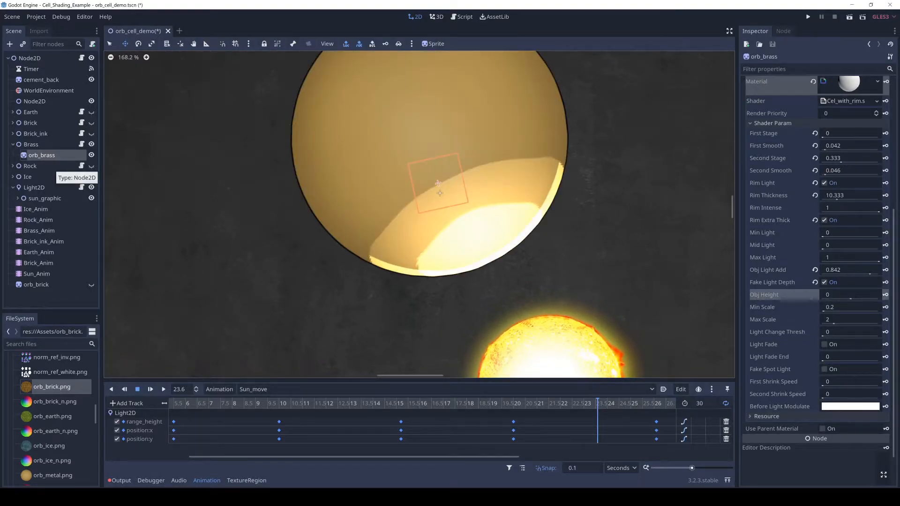
Check the Light2D's height, set the brass orb's Obj Height to -1621.333, and move the orb closer to the sun.
{"action": "left_click", "coordinate": [35, 188]}
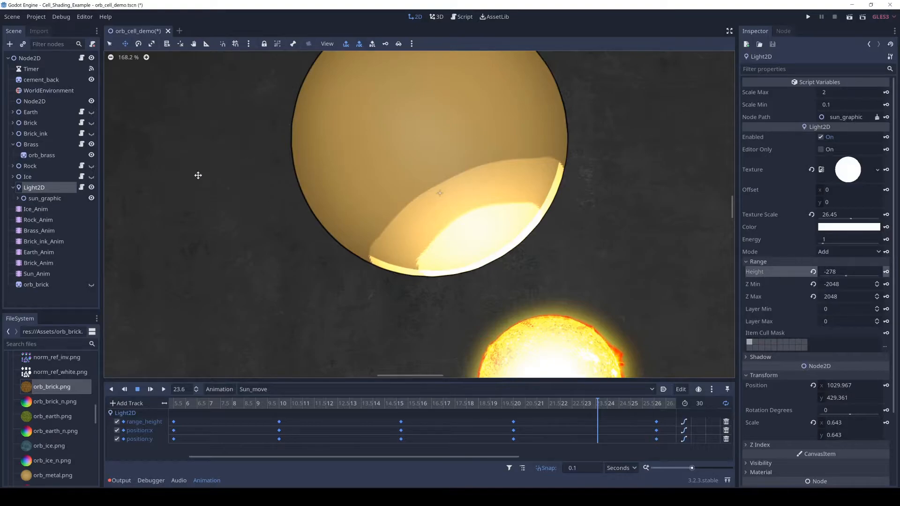
{"action": "left_click", "coordinate": [41, 155]}
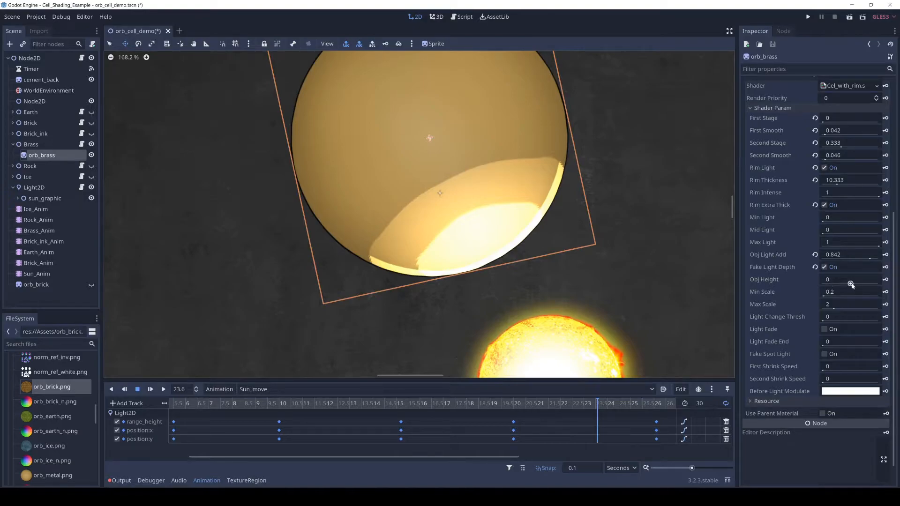
{"action": "left_click_drag", "start_coordinate": [851, 284], "coordinate": [826, 284]}
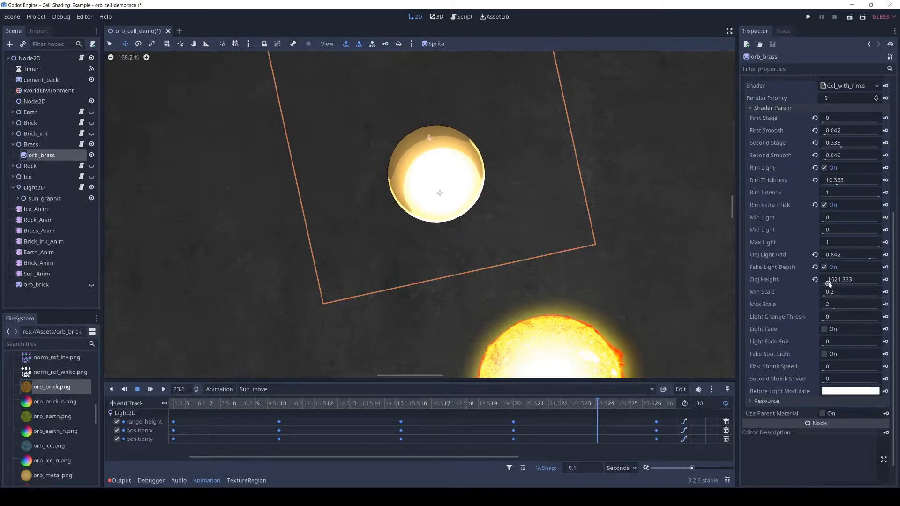
{"action": "left_click_drag", "start_coordinate": [506, 219], "coordinate": [533, 256]}
{"action": "left_click", "coordinate": [40, 145]}
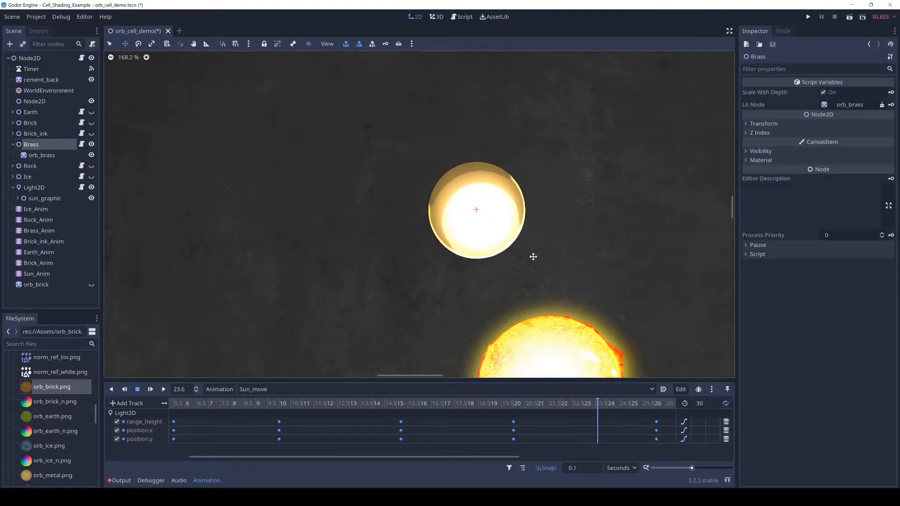
Try an Obj Height of -2048 on the brass orb, and raise it to -1450.667.
{"action": "left_click", "coordinate": [36, 156]}
{"action": "left_click_drag", "start_coordinate": [832, 284], "coordinate": [823, 284]}
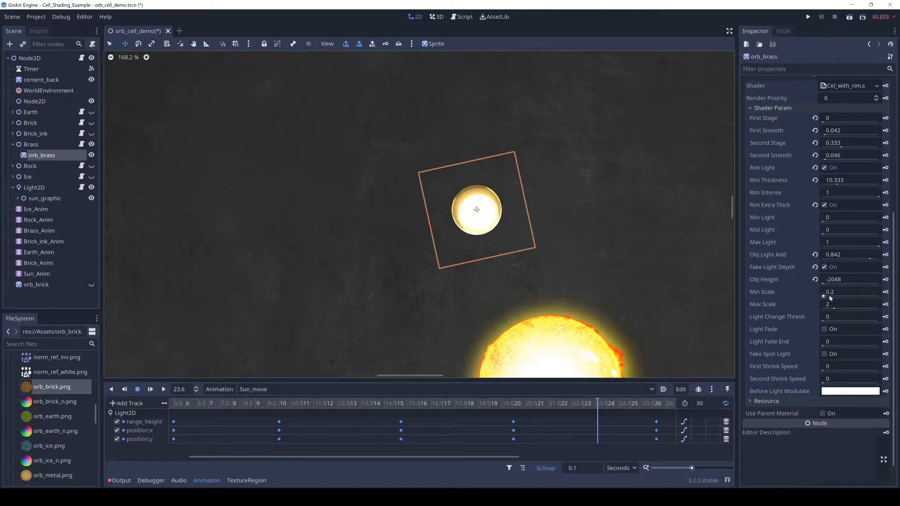
{"action": "mouse_move", "coordinate": [823, 283]}
{"action": "left_mouse_down"}
{"action": "mouse_move", "coordinate": [850, 284]}
{"action": "mouse_move", "coordinate": [832, 284]}
{"action": "left_mouse_up"}
Set the brass orb's Second Stage to 0.495, reset Obj Light Add to 0, and raise Obj Height to about -1092.
{"action": "left_click_drag", "start_coordinate": [840, 147], "coordinate": [850, 148]}
{"action": "mouse_move", "coordinate": [821, 121]}
{"action": "left_mouse_down"}
{"action": "mouse_move", "coordinate": [842, 121]}
{"action": "mouse_move", "coordinate": [808, 121]}
{"action": "left_mouse_up"}
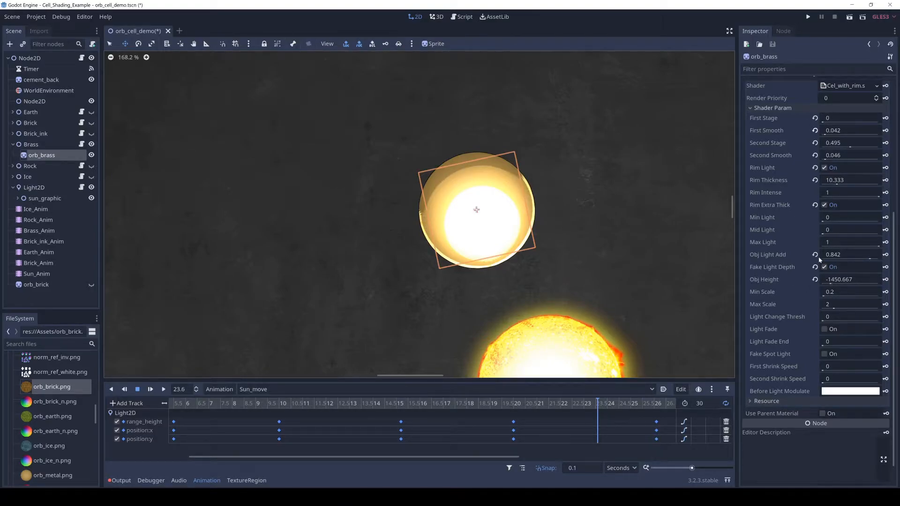
{"action": "left_click", "coordinate": [816, 255]}
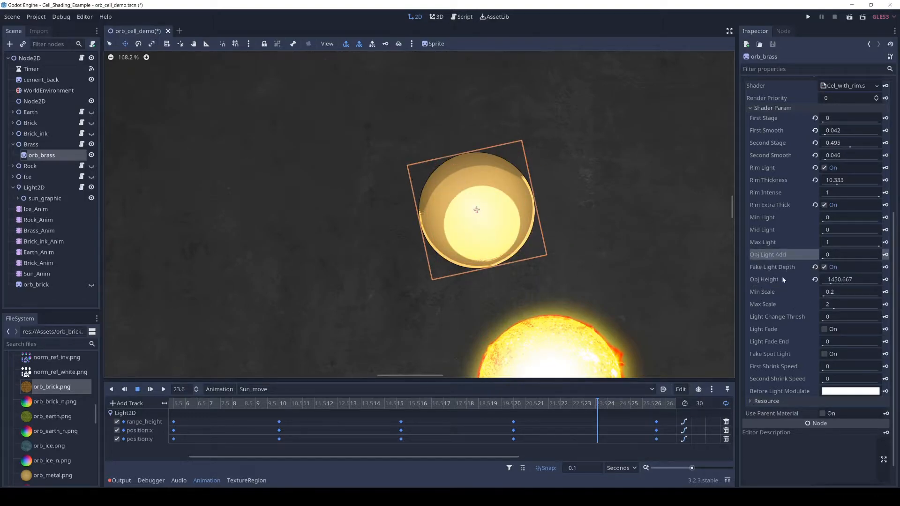
{"action": "mouse_move", "coordinate": [831, 285]}
{"action": "left_mouse_down"}
{"action": "mouse_move", "coordinate": [852, 284]}
{"action": "mouse_move", "coordinate": [836, 284]}
{"action": "left_mouse_up"}
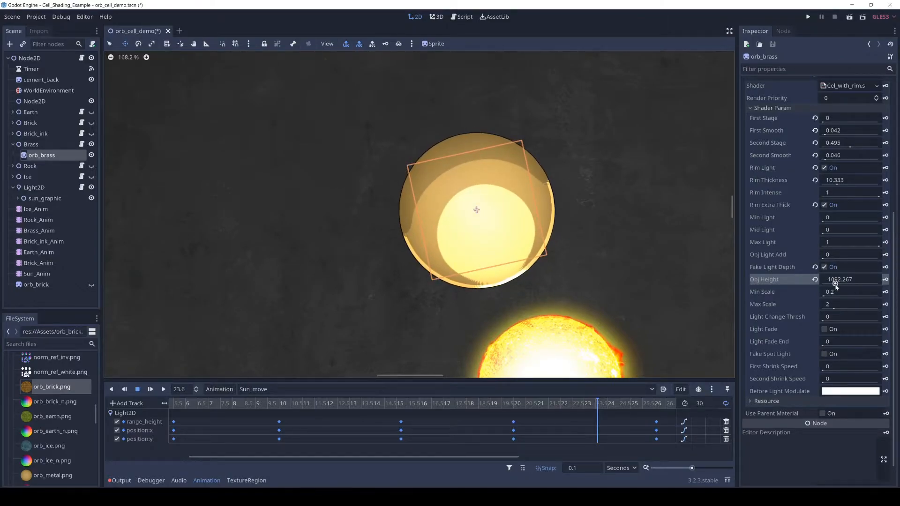
Reset the brass orb's Obj Height to 0, lower it to -1348.267, and view the Brass node's Height_Scale_Depth.gd script.
{"action": "left_click", "coordinate": [816, 280]}
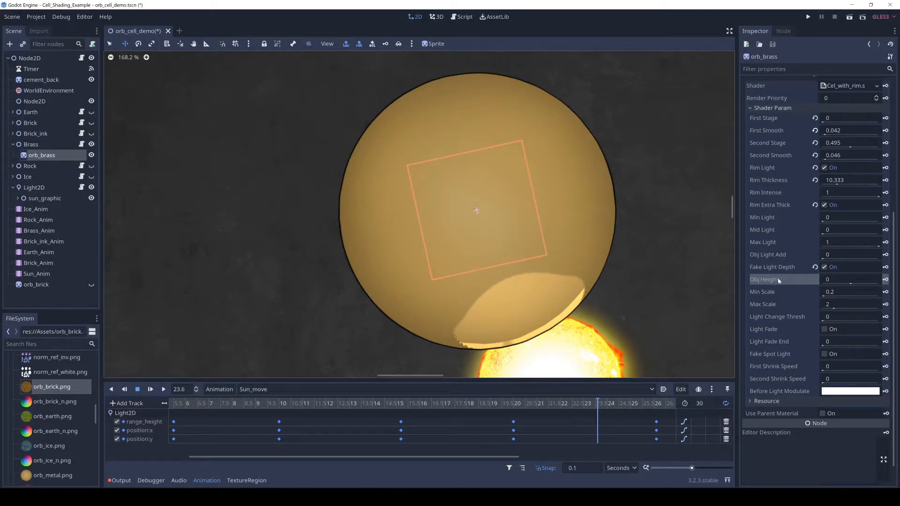
{"action": "left_click_drag", "start_coordinate": [854, 285], "coordinate": [832, 284]}
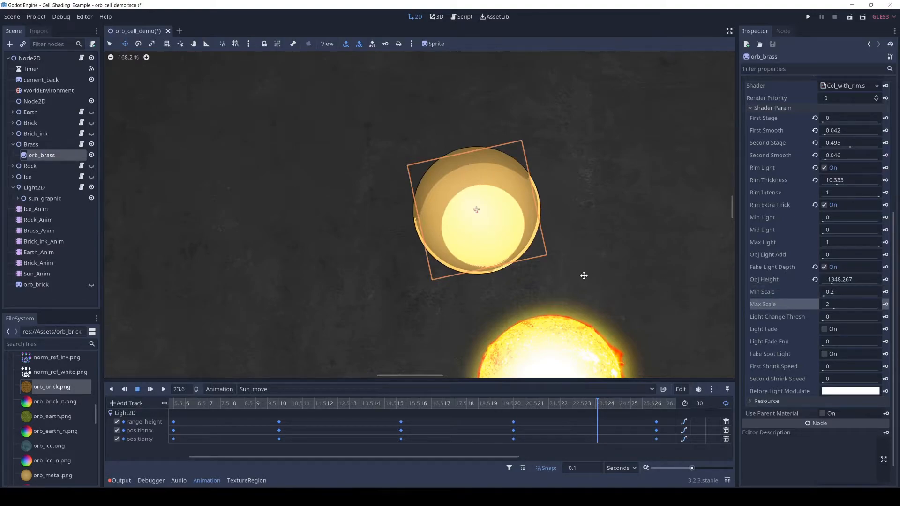
{"action": "left_click", "coordinate": [81, 144]}
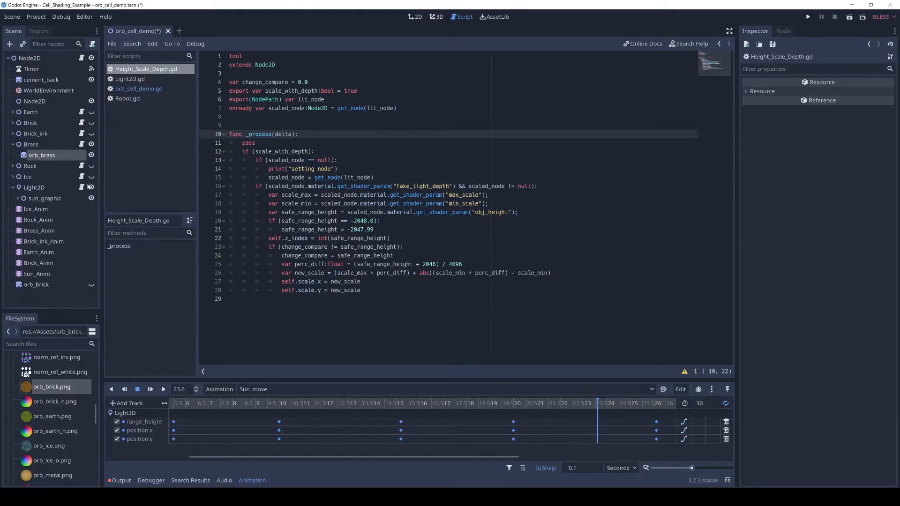
{"action": "left_click", "coordinate": [46, 155]}
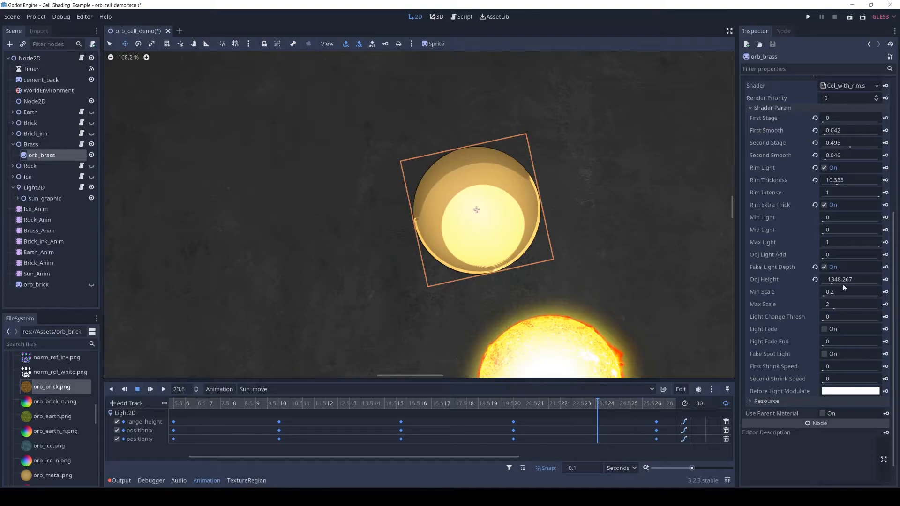
Try Obj Height values of -426.667, 0, -1416.533, -2048 and -921.6 on the brass orb.
{"action": "mouse_move", "coordinate": [833, 283]}
{"action": "left_mouse_down"}
{"action": "mouse_move", "coordinate": [809, 288]}
{"action": "mouse_move", "coordinate": [894, 284]}
{"action": "mouse_move", "coordinate": [840, 282]}
{"action": "left_mouse_up"}
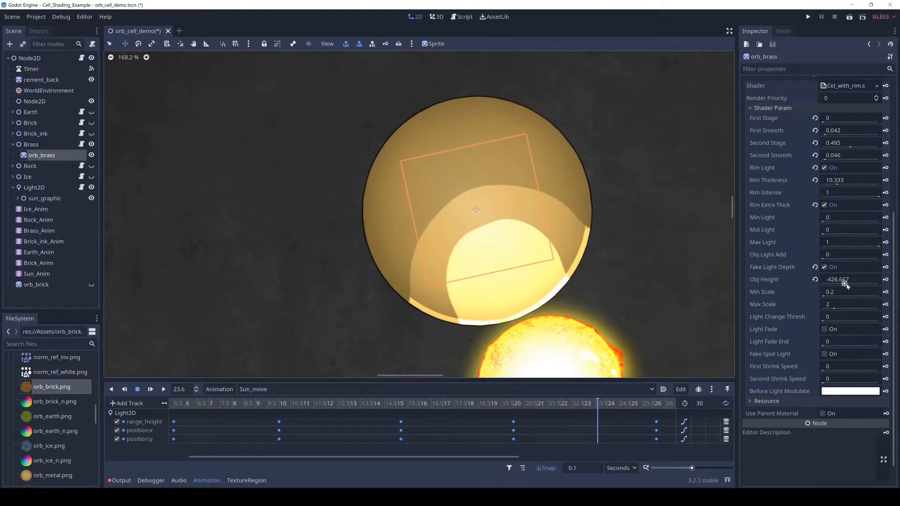
{"action": "left_click", "coordinate": [816, 279]}
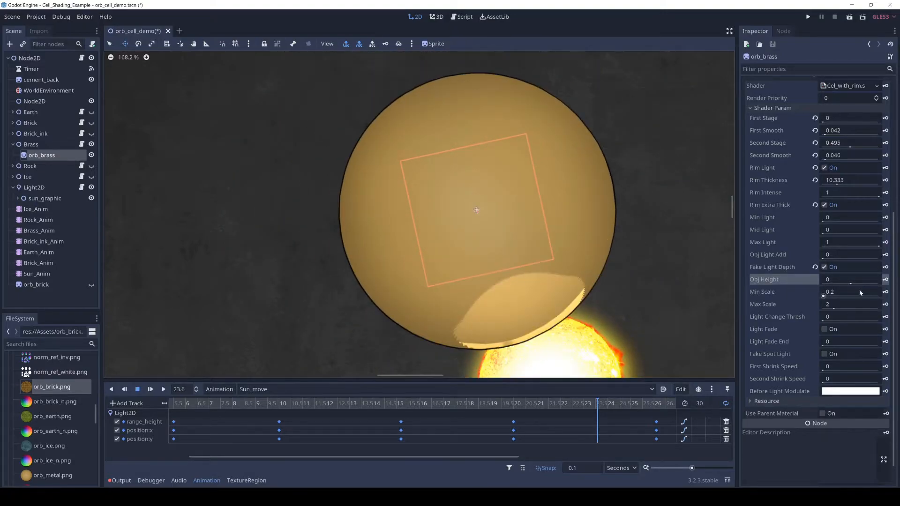
{"action": "left_click_drag", "start_coordinate": [850, 283], "coordinate": [831, 285]}
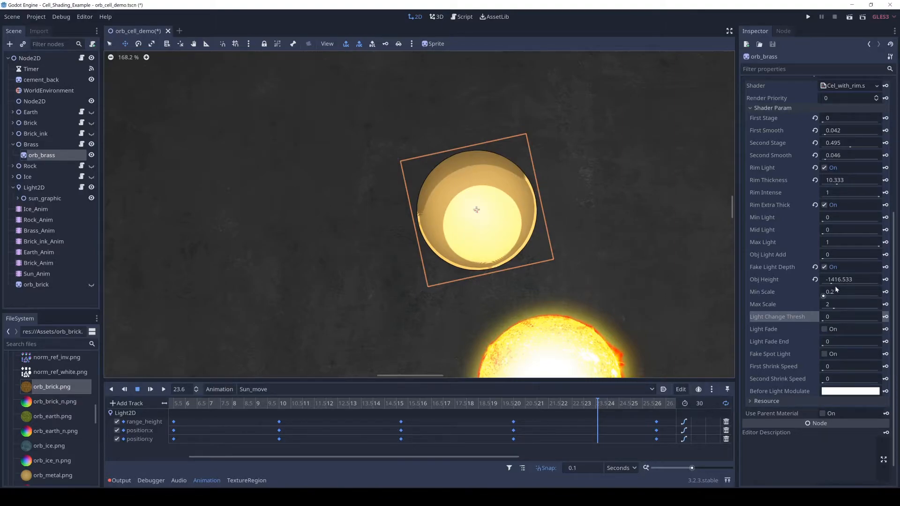
{"action": "left_click_drag", "start_coordinate": [830, 284], "coordinate": [822, 286]}
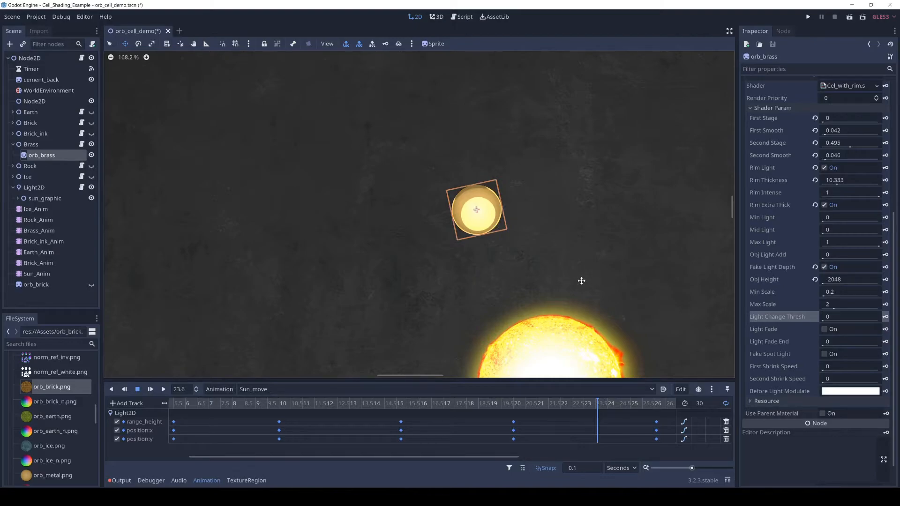
{"action": "left_click_drag", "start_coordinate": [824, 284], "coordinate": [839, 282]}
{"action": "left_click", "coordinate": [852, 277]}
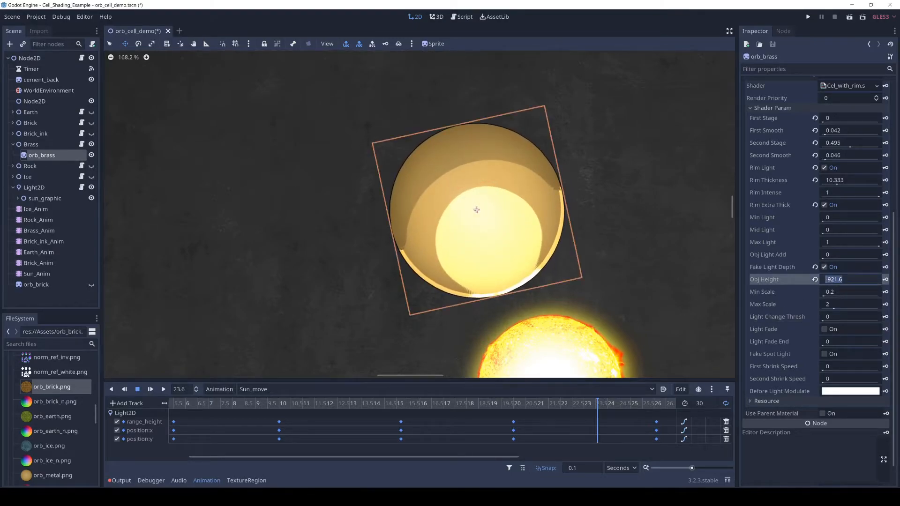
Check the Light2D's range height and set the brass orb's Obj Height to the matching value, -278.
{"action": "left_click", "coordinate": [38, 190]}
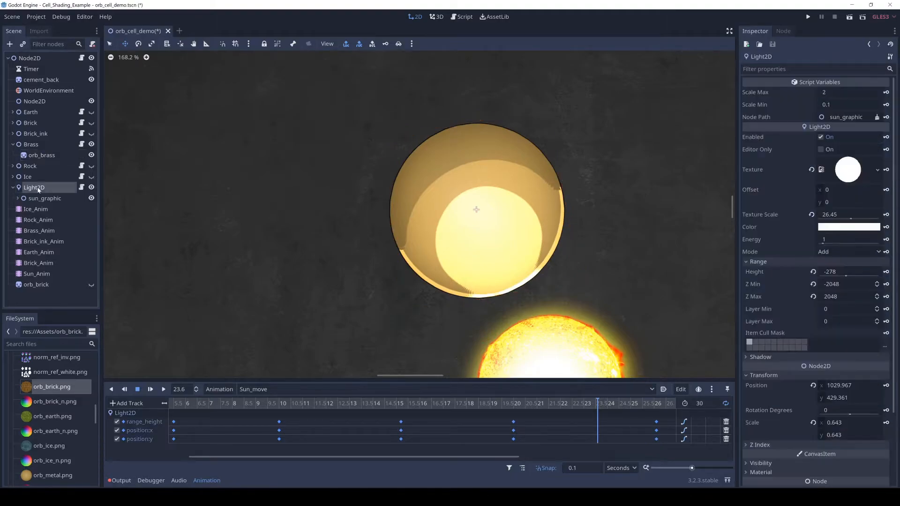
{"action": "left_click", "coordinate": [40, 155]}
{"action": "left_click", "coordinate": [851, 280]}
{"action": "type", "text": "-27"}
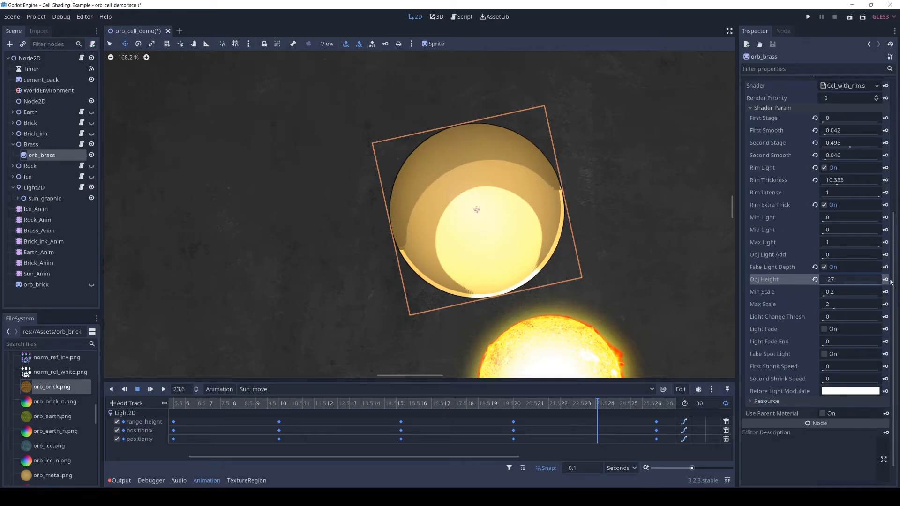
{"action": "type", "text": "3"}
{"action": "key", "text": "BackSpace"}
{"action": "type", "text": "8"}
{"action": "key", "text": "Return"}
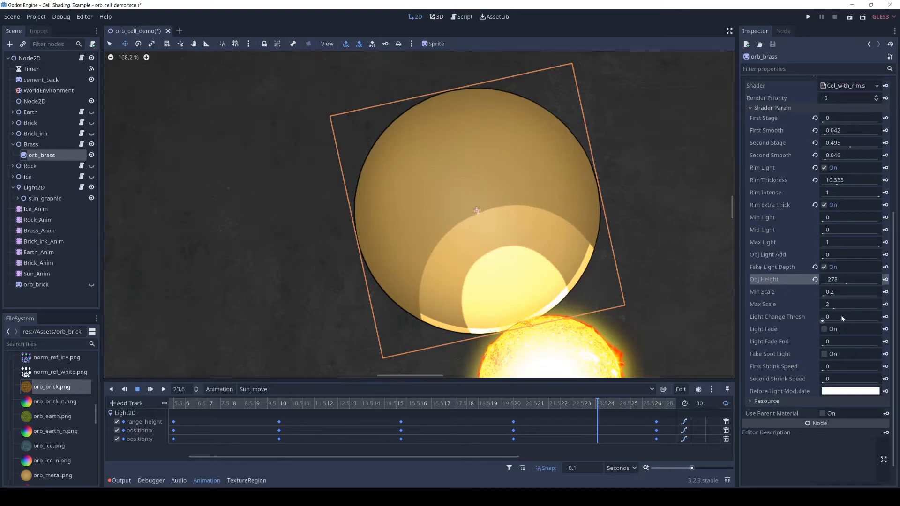
Set the brass orb's Light Change Thresh to 800 and enable Light Fade.
{"action": "left_click", "coordinate": [865, 314]}
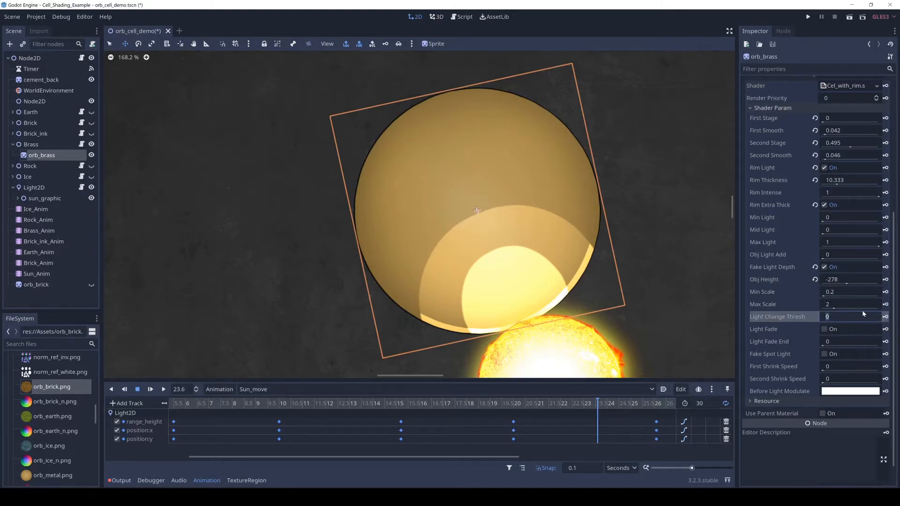
{"action": "type", "text": "800"}
{"action": "left_click", "coordinate": [781, 321]}
{"action": "left_click", "coordinate": [825, 330]}
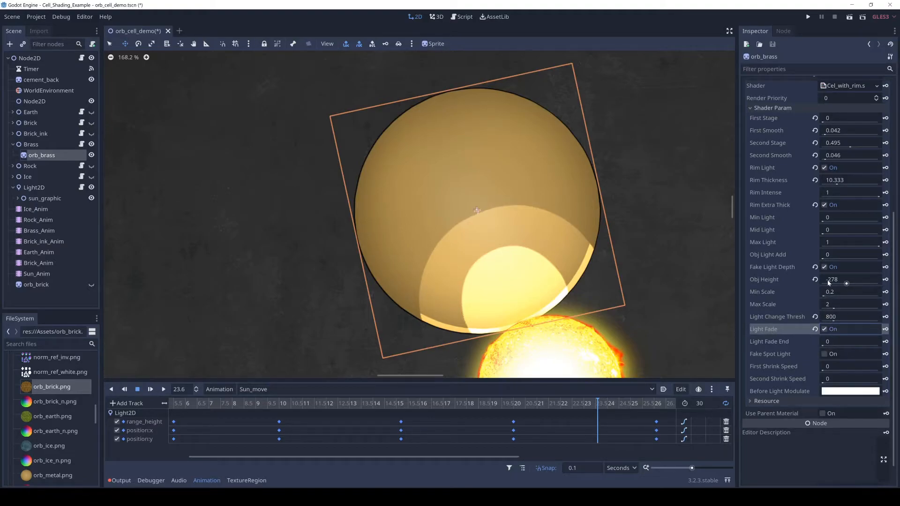
Set Light Fade End to 300 and lower the brass orb's Obj Height to about -1285.
{"action": "left_click", "coordinate": [836, 344]}
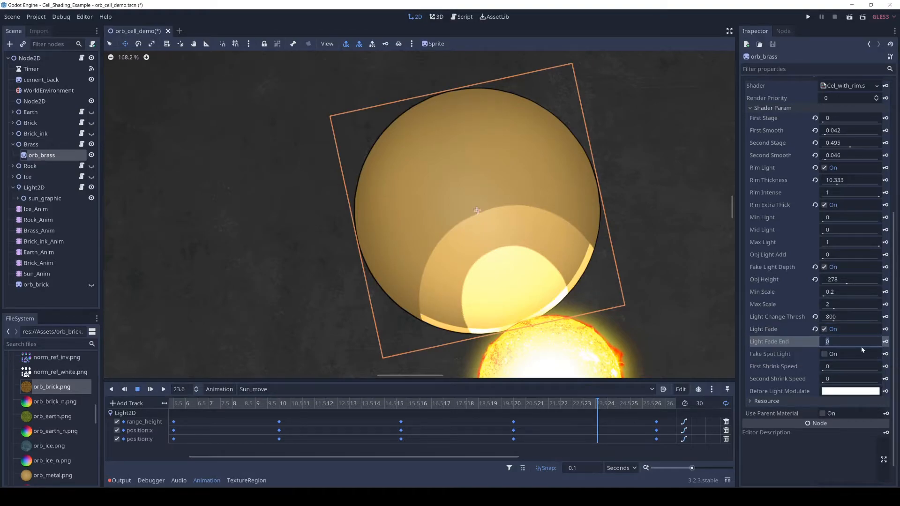
{"action": "type", "text": "300"}
{"action": "key", "text": "Return"}
{"action": "left_click_drag", "start_coordinate": [847, 284], "coordinate": [830, 287]}
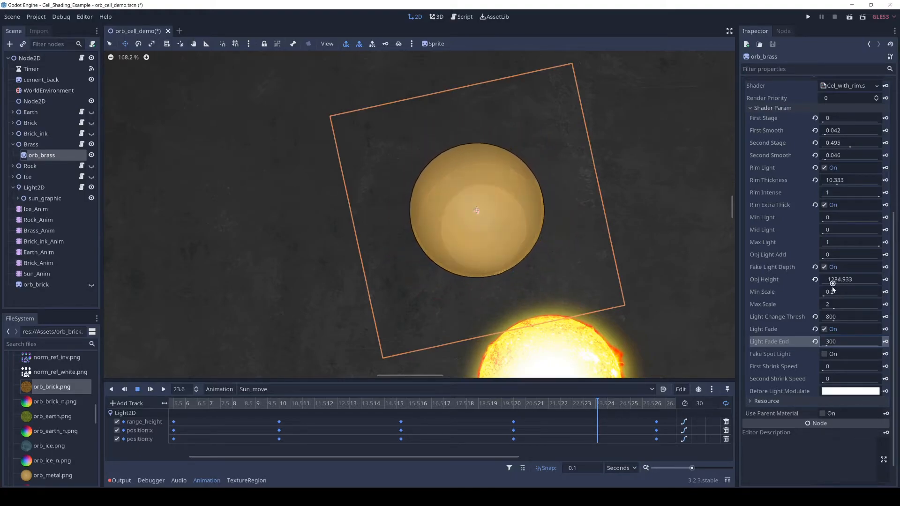
Turn off Light Fade on the brass orb and set its Obj Height to -278.
{"action": "left_click", "coordinate": [825, 329]}
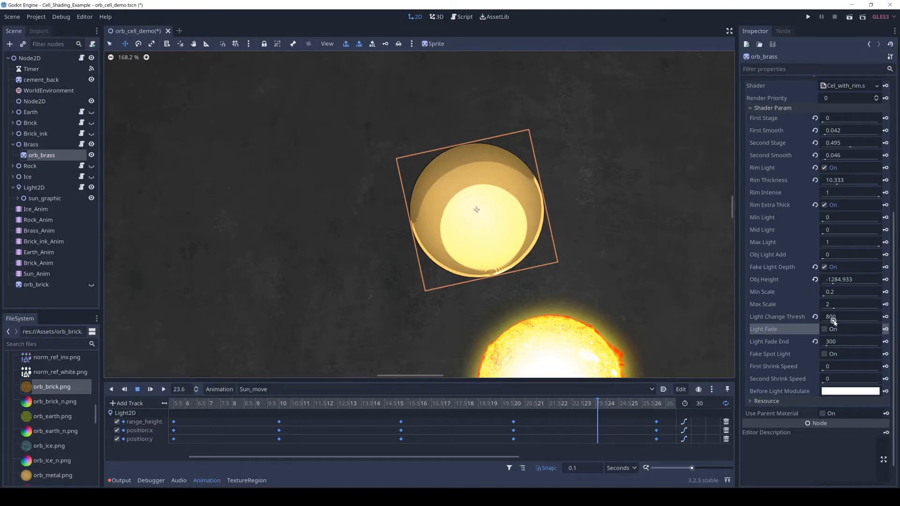
{"action": "left_click_drag", "start_coordinate": [833, 284], "coordinate": [838, 283]}
{"action": "left_click", "coordinate": [838, 284]}
{"action": "type", "text": "-278"}
{"action": "key", "text": "Return"}
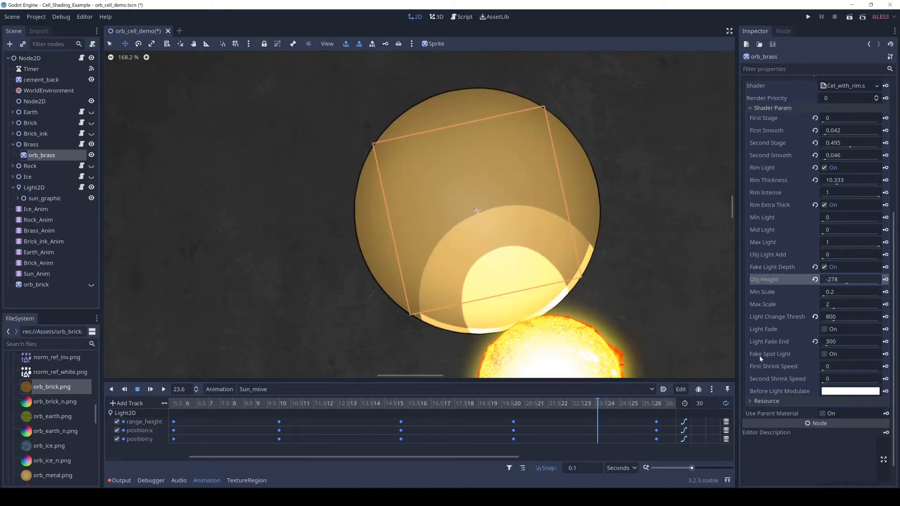
Enable Fake Spot Light on the brass orb with First Shrink Speed 17 and Second Shrink Speed 9.5.
{"action": "left_click", "coordinate": [824, 355]}
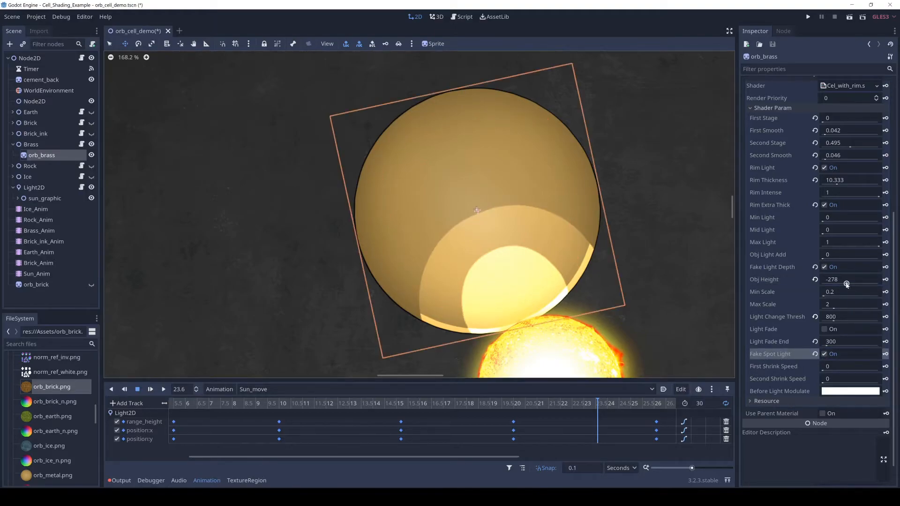
{"action": "left_click_drag", "start_coordinate": [847, 285], "coordinate": [829, 285]}
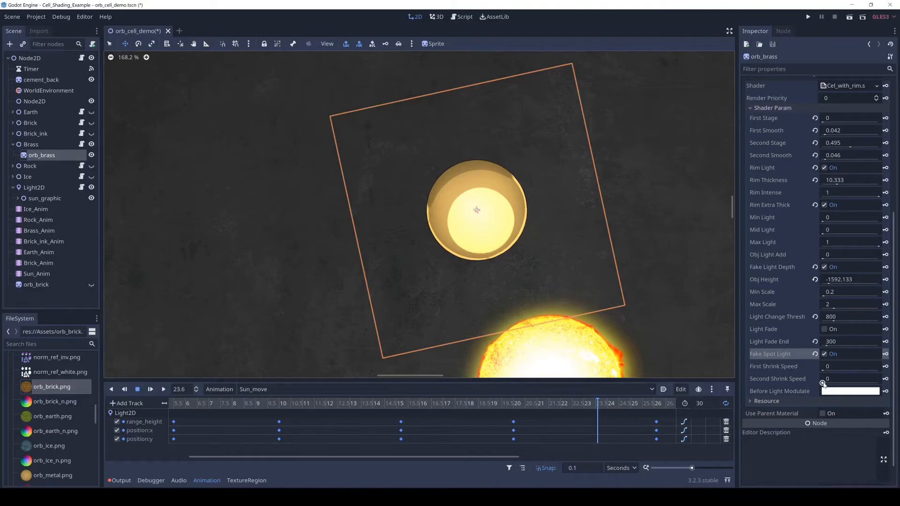
{"action": "left_click_drag", "start_coordinate": [823, 383], "coordinate": [830, 372]}
Test the fake spot light at Obj Heights of -278 and -2048, and raise the orb's Obj Height to about -802.
{"action": "left_click_drag", "start_coordinate": [829, 284], "coordinate": [844, 286]}
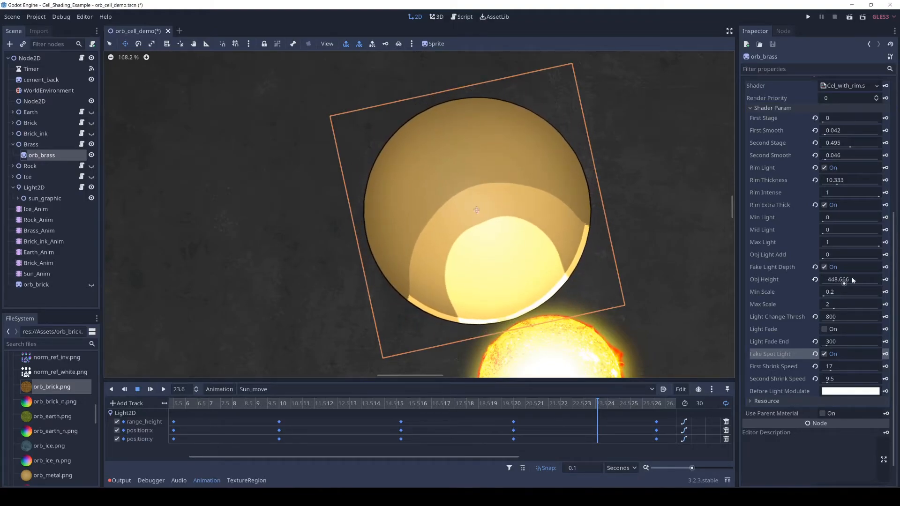
{"action": "left_click", "coordinate": [852, 280]}
{"action": "type", "text": "-278"}
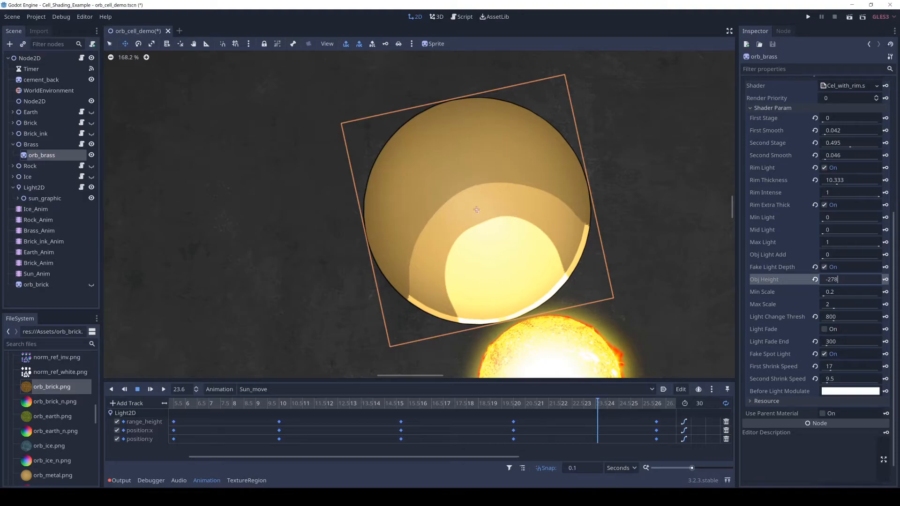
{"action": "key", "text": "Return"}
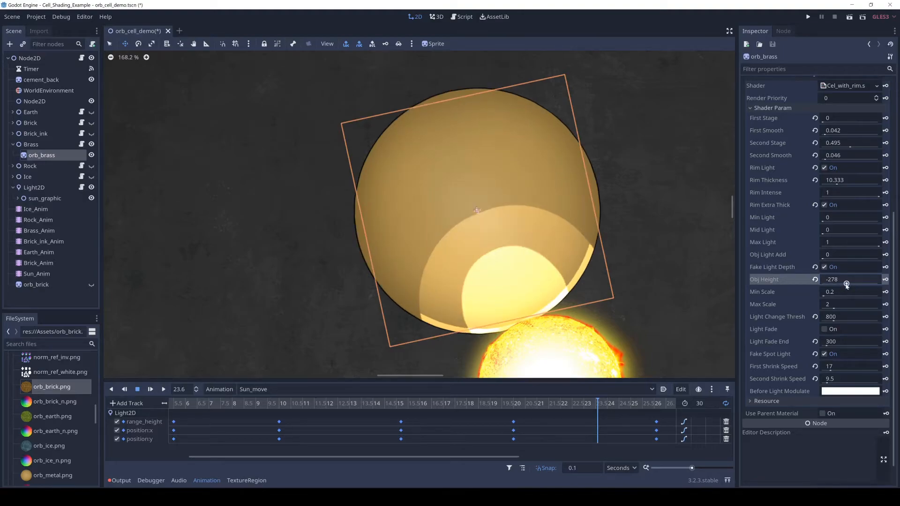
{"action": "left_click_drag", "start_coordinate": [847, 284], "coordinate": [822, 284]}
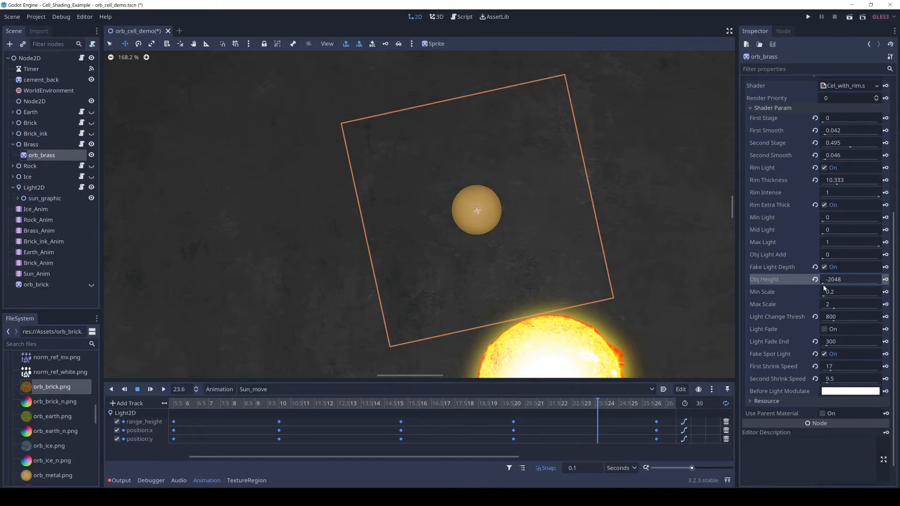
{"action": "left_click_drag", "start_coordinate": [823, 284], "coordinate": [840, 284]}
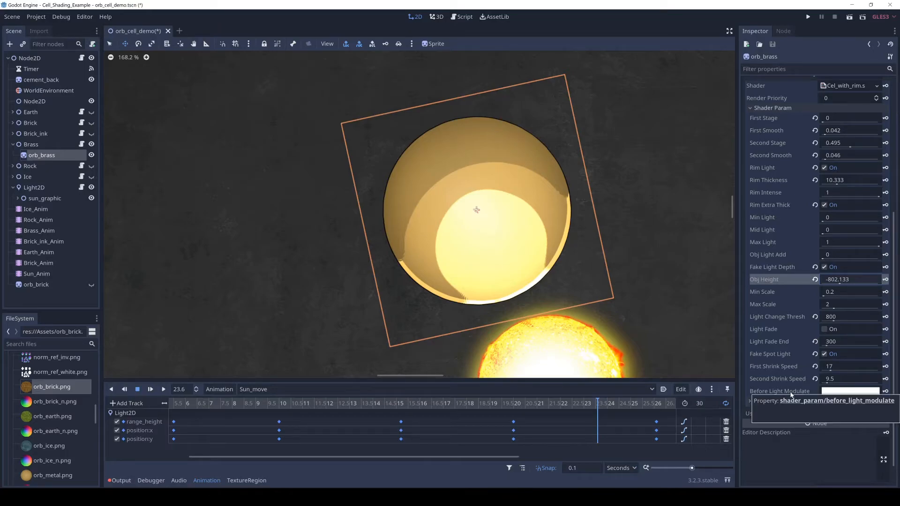
Try a black Modulate color in the brass orb's visibility settings and return it to white.
{"action": "scroll", "coordinate": [784, 342], "scroll_direction": "up", "scroll_amount": 5}
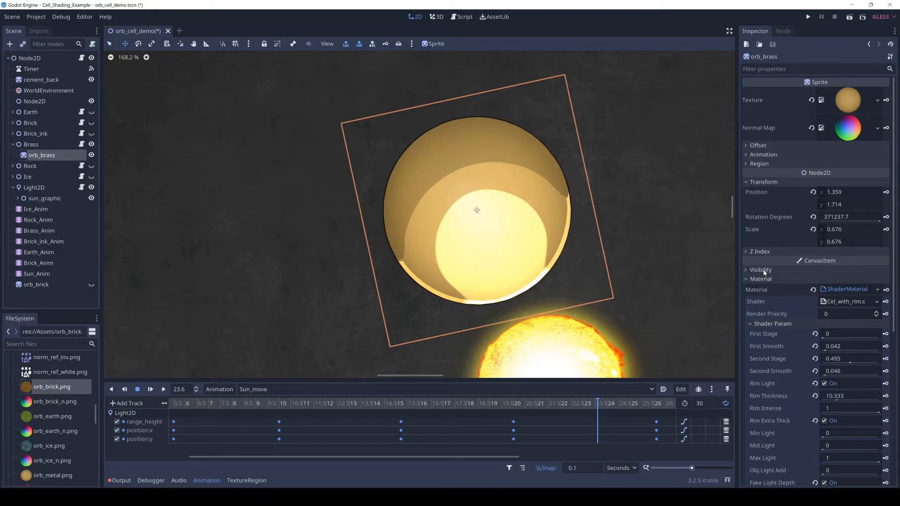
{"action": "left_click", "coordinate": [764, 271]}
{"action": "left_click", "coordinate": [841, 294]}
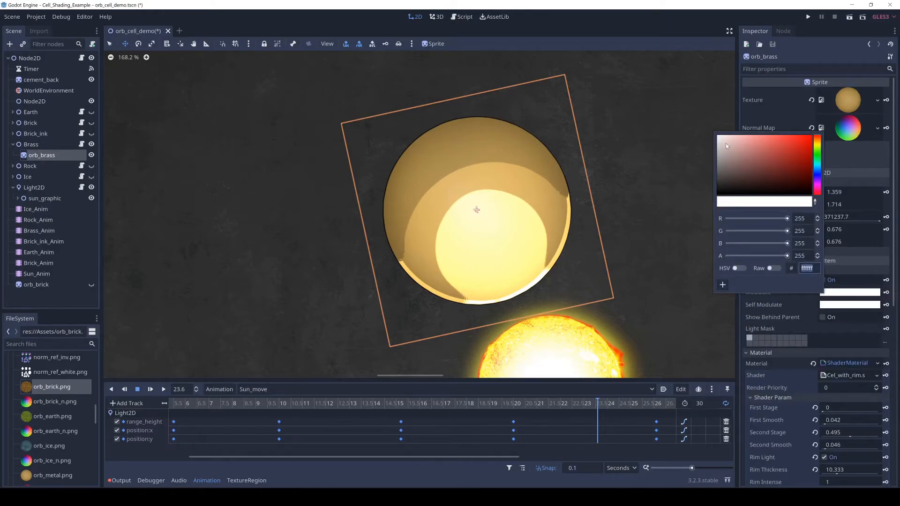
{"action": "left_click_drag", "start_coordinate": [731, 150], "coordinate": [678, 219]}
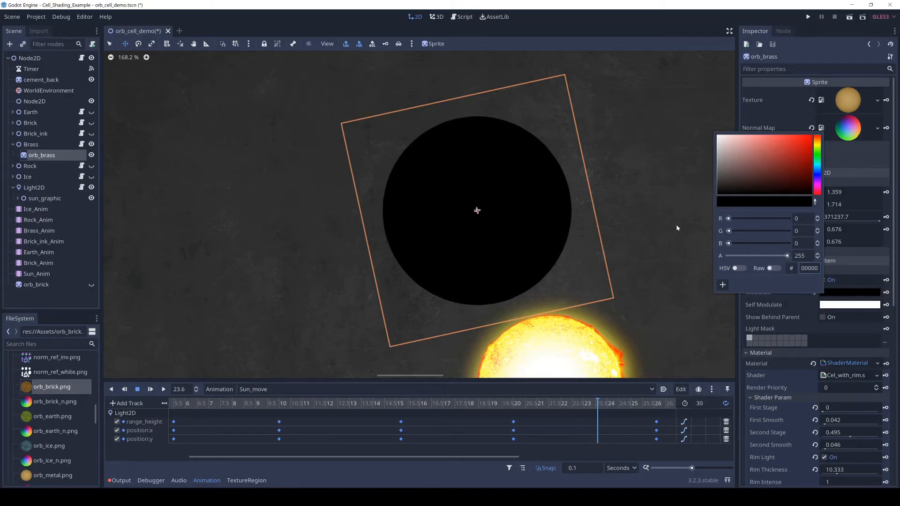
{"action": "left_click_drag", "start_coordinate": [669, 209], "coordinate": [638, 100]}
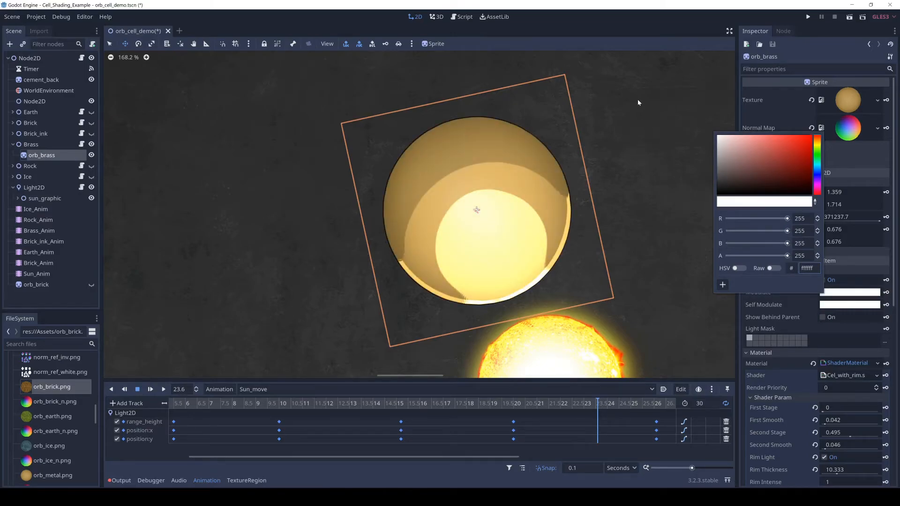
{"action": "left_click", "coordinate": [774, 302]}
Try black as the brass orb's Before Light Modulate color and set it to mid grey with RGB 128, 128, 128.
{"action": "scroll", "coordinate": [774, 302], "scroll_direction": "down", "scroll_amount": 5}
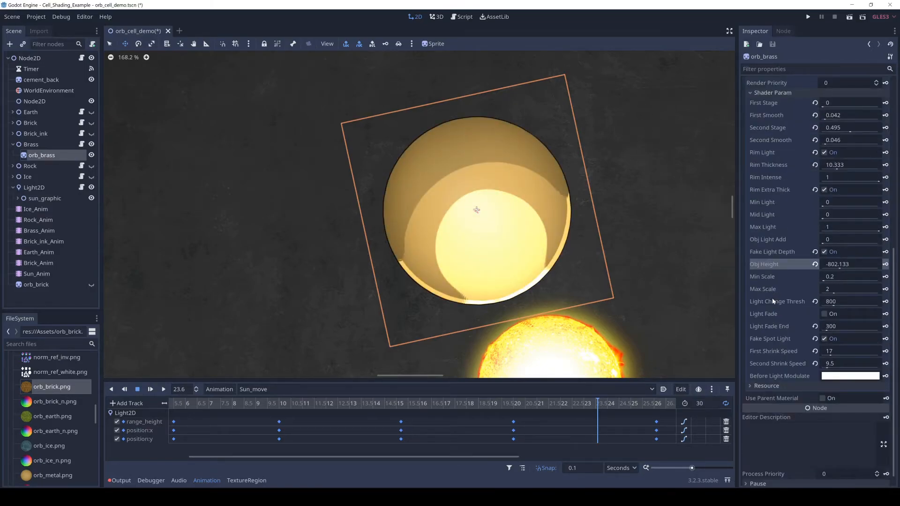
{"action": "left_click", "coordinate": [839, 377]}
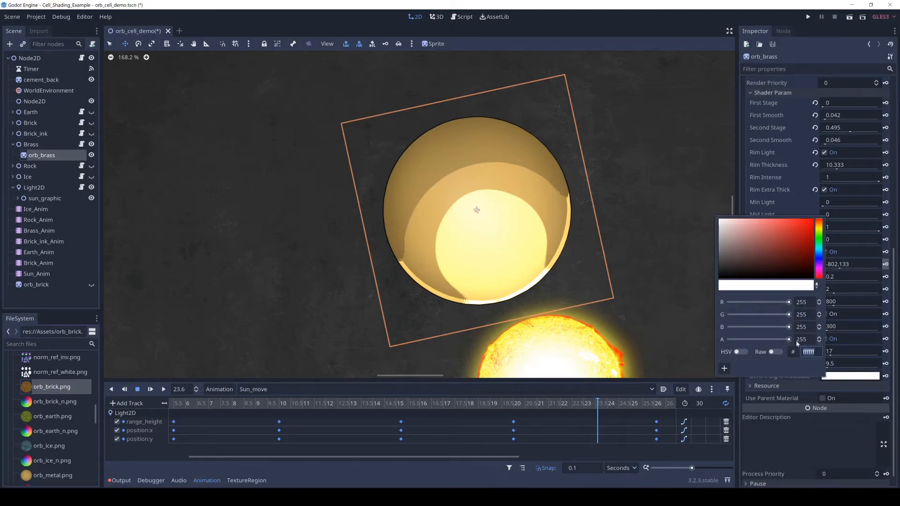
{"action": "mouse_move", "coordinate": [722, 228]}
{"action": "left_mouse_down"}
{"action": "mouse_move", "coordinate": [708, 228]}
{"action": "mouse_move", "coordinate": [696, 302]}
{"action": "left_mouse_up"}
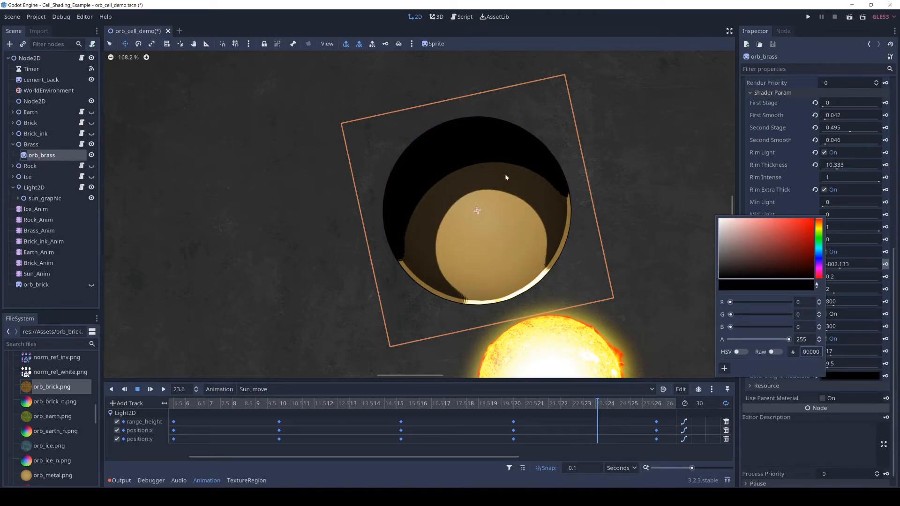
{"action": "mouse_move", "coordinate": [740, 268]}
{"action": "left_mouse_down"}
{"action": "mouse_move", "coordinate": [712, 244]}
{"action": "mouse_move", "coordinate": [663, 241]}
{"action": "mouse_move", "coordinate": [689, 223]}
{"action": "mouse_move", "coordinate": [676, 287]}
{"action": "mouse_move", "coordinate": [648, 210]}
{"action": "mouse_move", "coordinate": [640, 247]}
{"action": "left_mouse_up"}
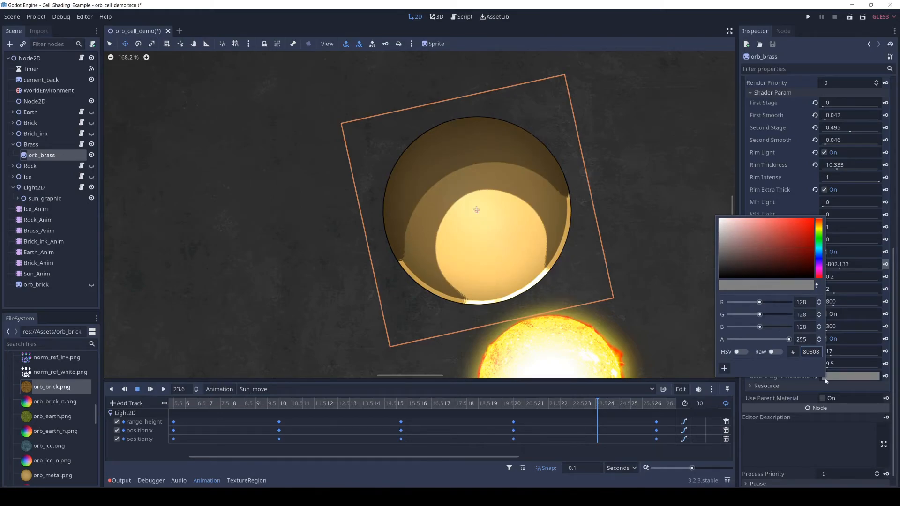
{"action": "left_click", "coordinate": [882, 389]}
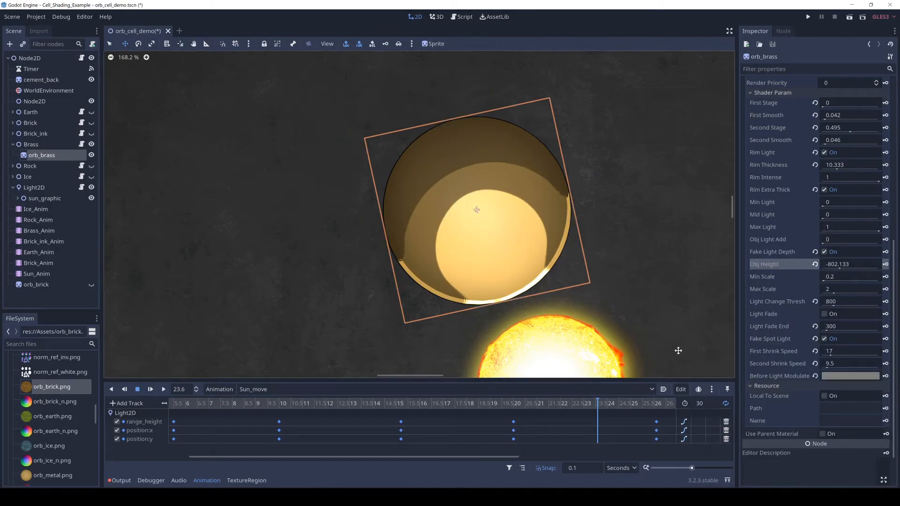
{"action": "scroll", "coordinate": [781, 310], "scroll_direction": "up", "scroll_amount": 3}
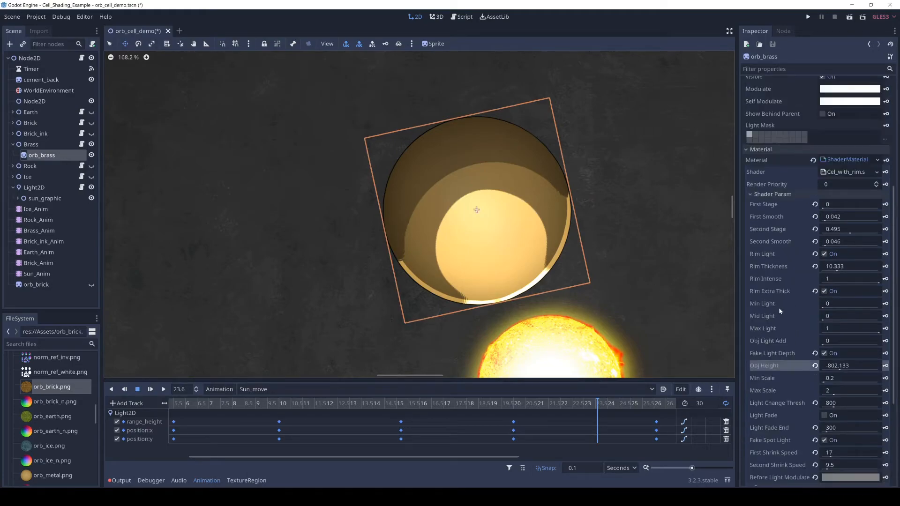
{"action": "scroll", "coordinate": [781, 311], "scroll_direction": "down", "scroll_amount": 2}
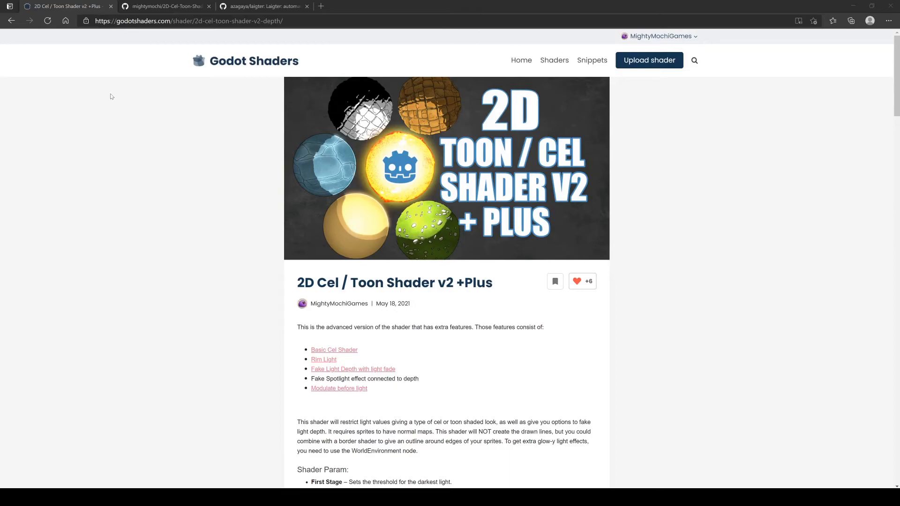
Review the Shader Param descriptions in the 2D-Cel-Toon-Shader-v2-Plus README on GitHub in the browser.
{"action": "left_click", "coordinate": [153, 7]}
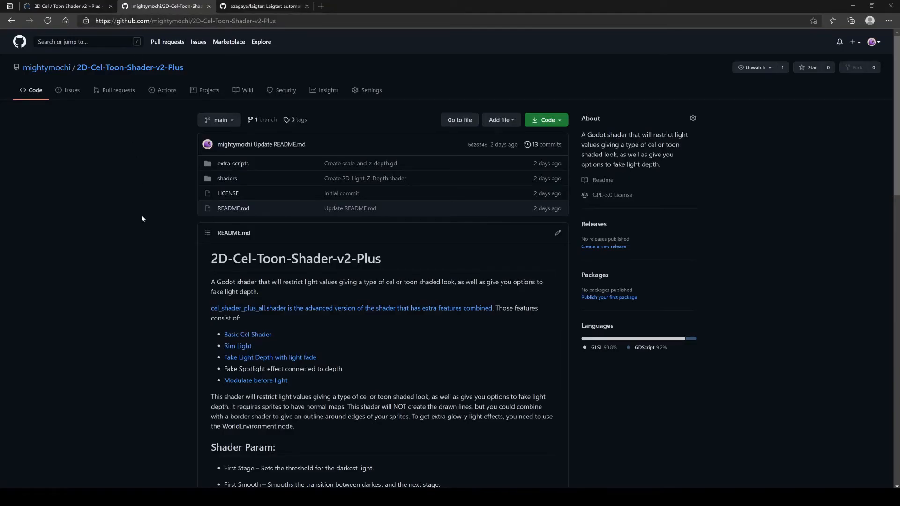
{"action": "scroll", "coordinate": [155, 225], "scroll_direction": "down", "scroll_amount": 6}
{"action": "scroll", "coordinate": [156, 225], "scroll_direction": "down", "scroll_amount": 1}
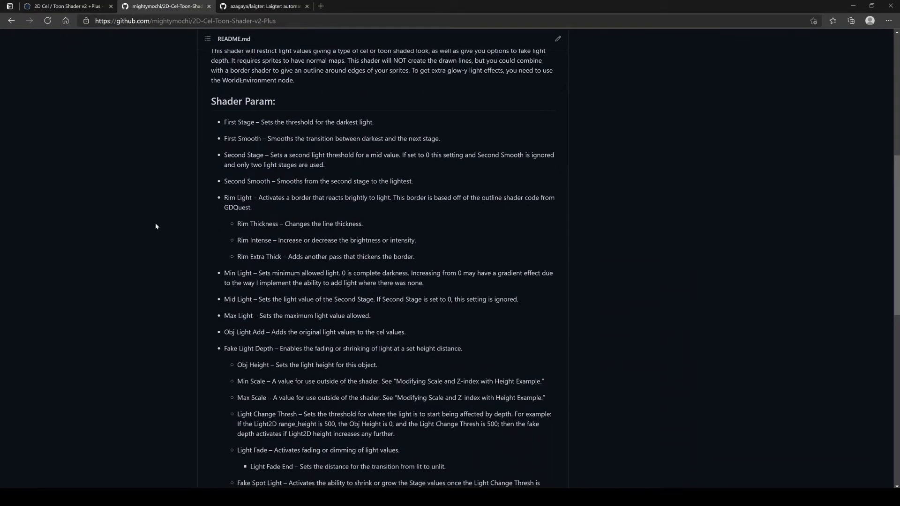
{"action": "scroll", "coordinate": [155, 225], "scroll_direction": "up", "scroll_amount": 8}
Read the Godot Shaders page for 2D Cel / Toon Shader v2 +Plus, covering its parameters, height-scaling script, credits and shader code.
{"action": "left_click", "coordinate": [69, 8]}
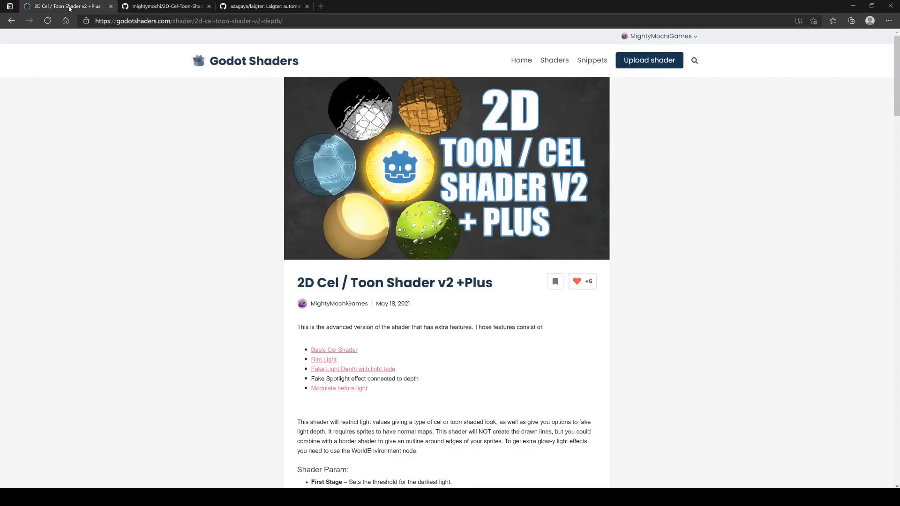
{"action": "scroll", "coordinate": [228, 321], "scroll_direction": "down", "scroll_amount": 4}
{"action": "scroll", "coordinate": [209, 313], "scroll_direction": "down", "scroll_amount": 5}
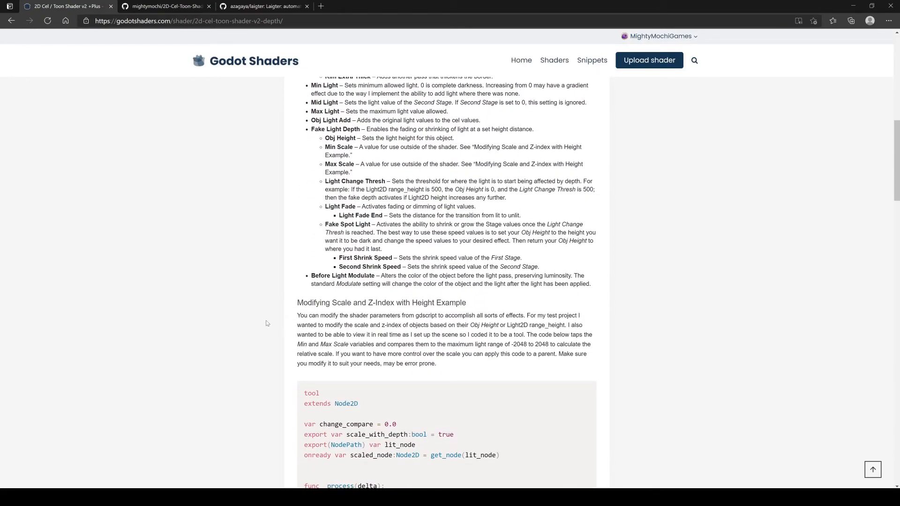
{"action": "scroll", "coordinate": [214, 315], "scroll_direction": "down", "scroll_amount": 5}
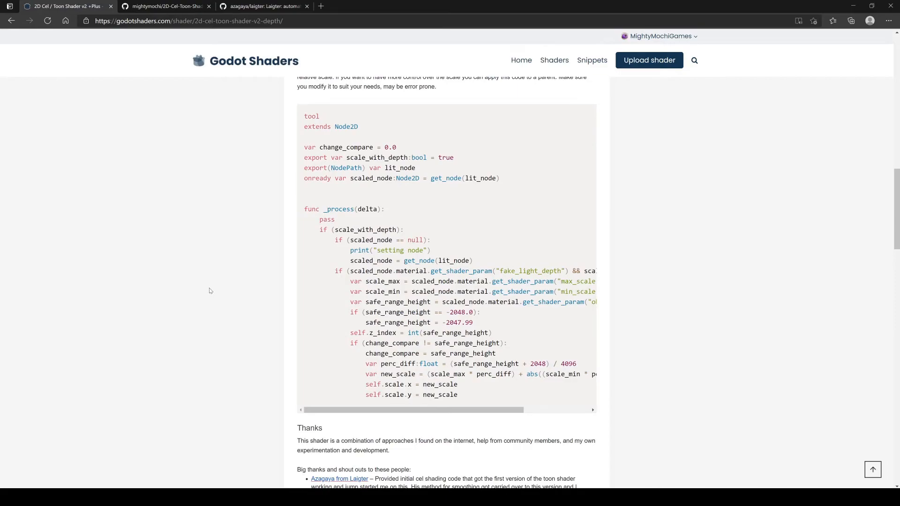
{"action": "scroll", "coordinate": [210, 291], "scroll_direction": "down", "scroll_amount": 2}
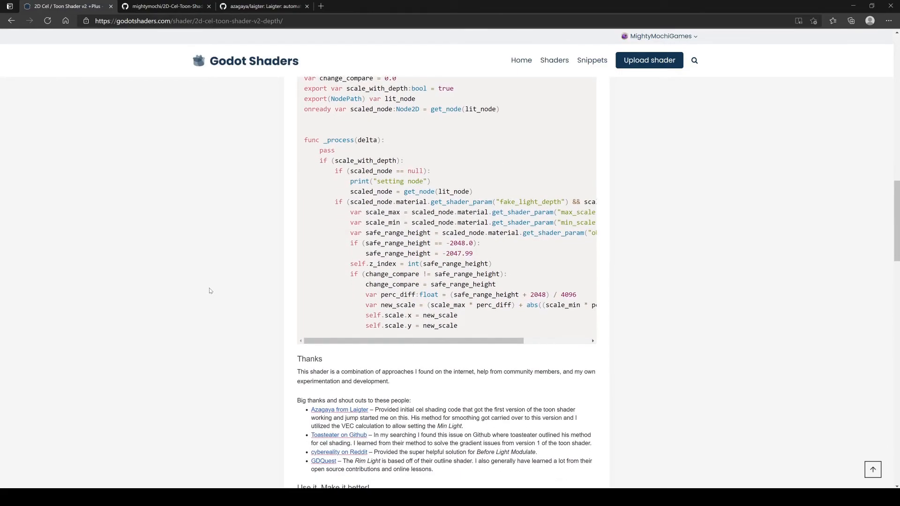
{"action": "scroll", "coordinate": [209, 291], "scroll_direction": "down", "scroll_amount": 2}
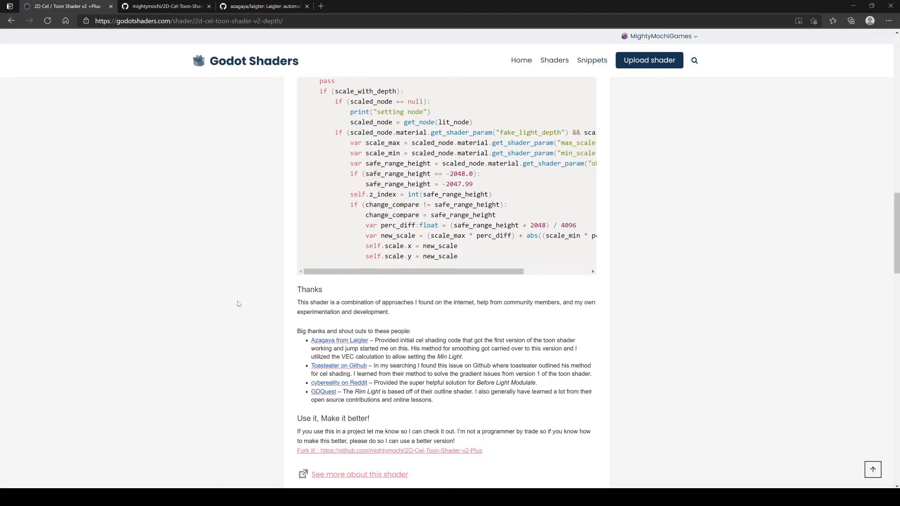
{"action": "scroll", "coordinate": [252, 298], "scroll_direction": "down", "scroll_amount": 2}
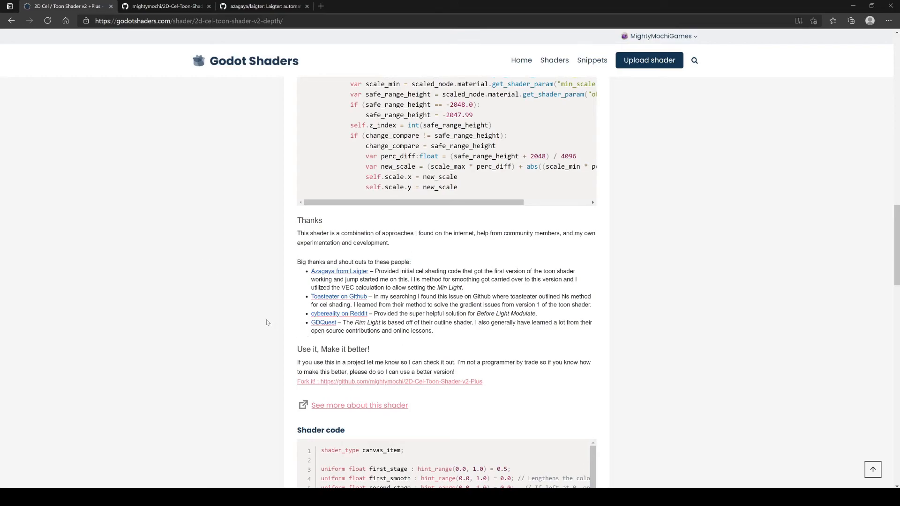
{"action": "scroll", "coordinate": [242, 305], "scroll_direction": "down", "scroll_amount": 1}
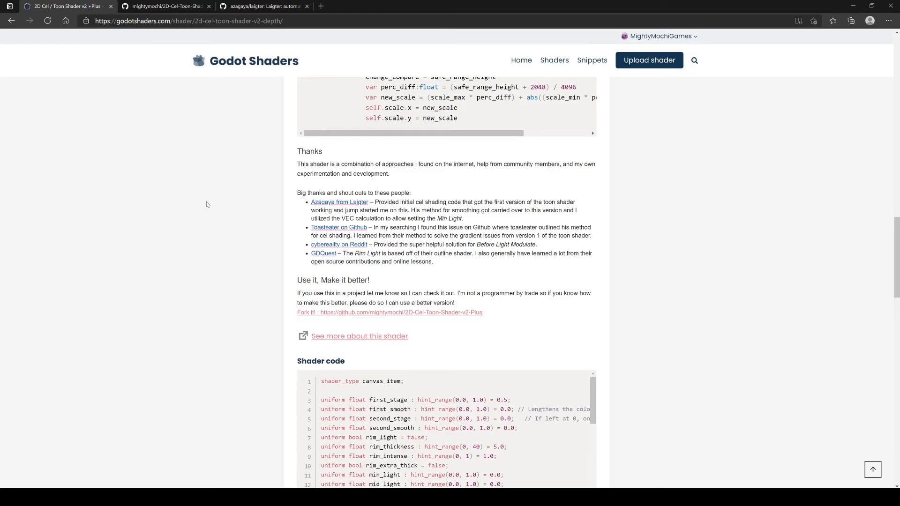
{"action": "scroll", "coordinate": [211, 204], "scroll_direction": "down", "scroll_amount": 9}
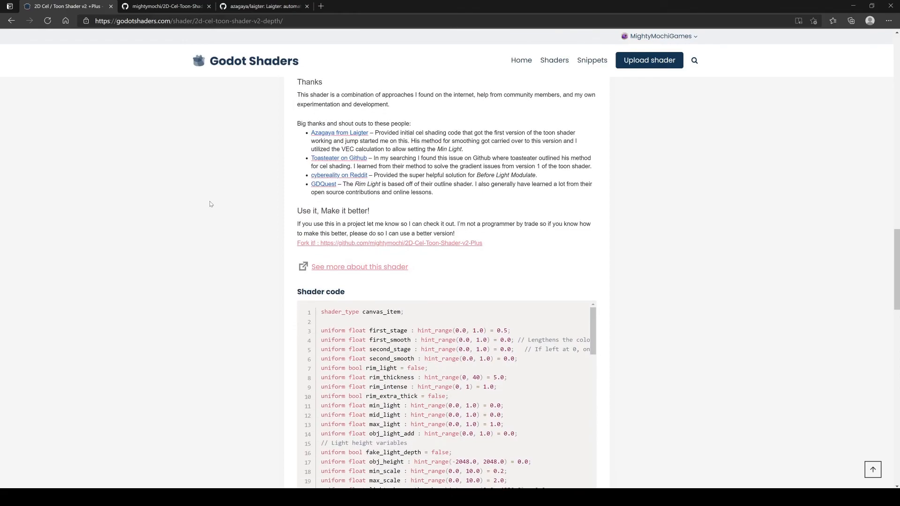
{"action": "scroll", "coordinate": [210, 204], "scroll_direction": "up", "scroll_amount": 15}
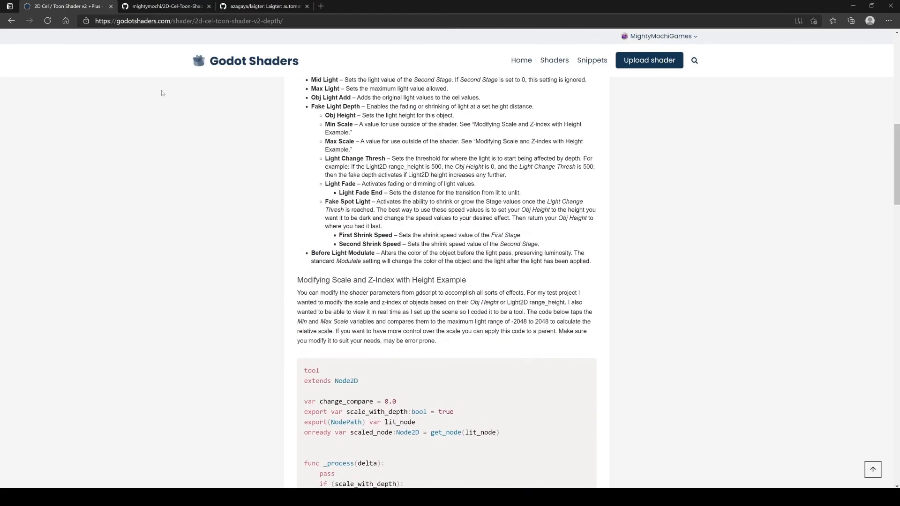
{"action": "scroll", "coordinate": [209, 235], "scroll_direction": "up", "scroll_amount": 12}
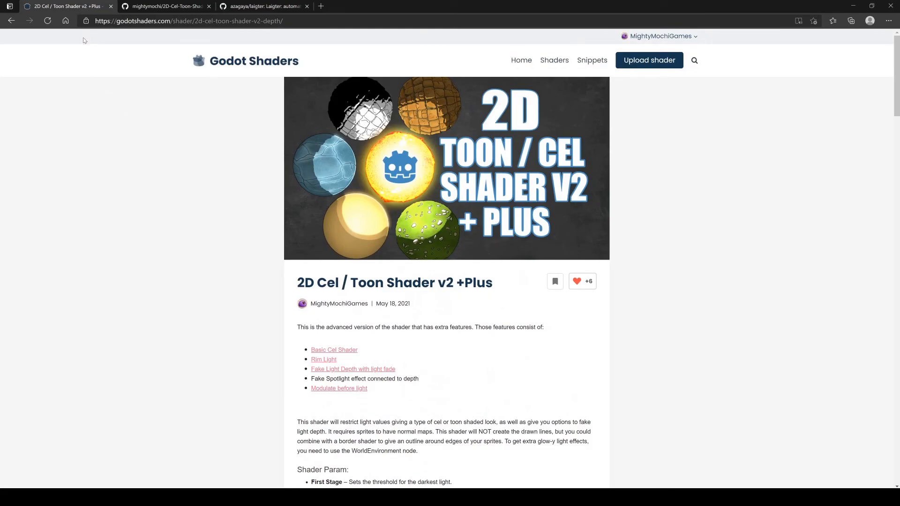
Revisit the shader's GitHub repository and examine the overview and download sections of the Laigter repository README.
{"action": "left_click", "coordinate": [158, 7]}
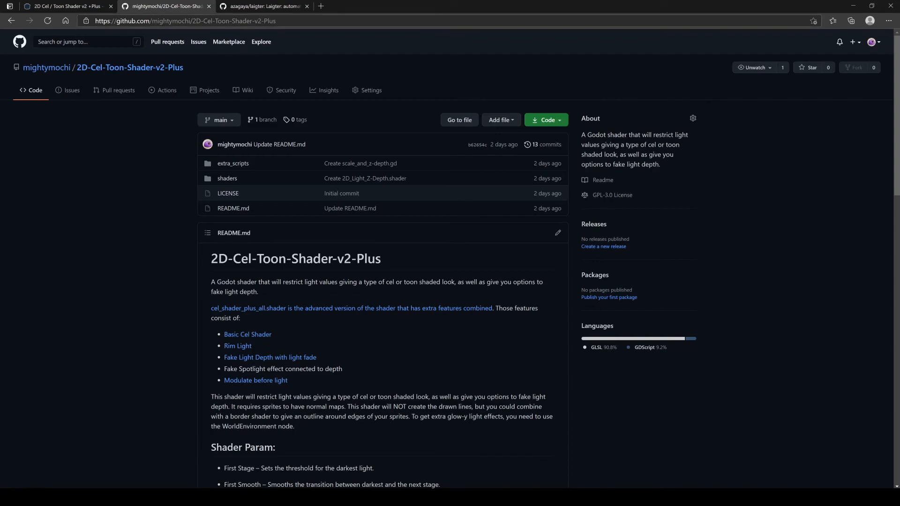
{"action": "left_click", "coordinate": [253, 7]}
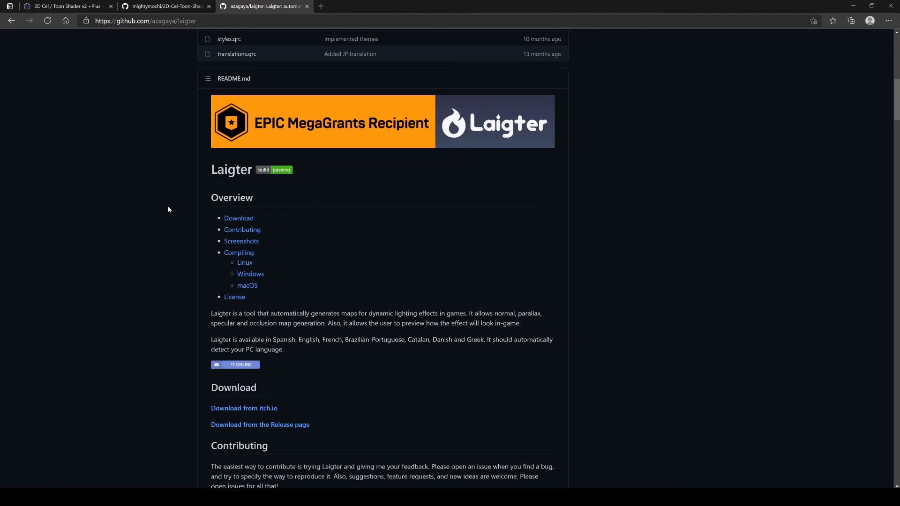
{"action": "scroll", "coordinate": [163, 217], "scroll_direction": "down", "scroll_amount": 3}
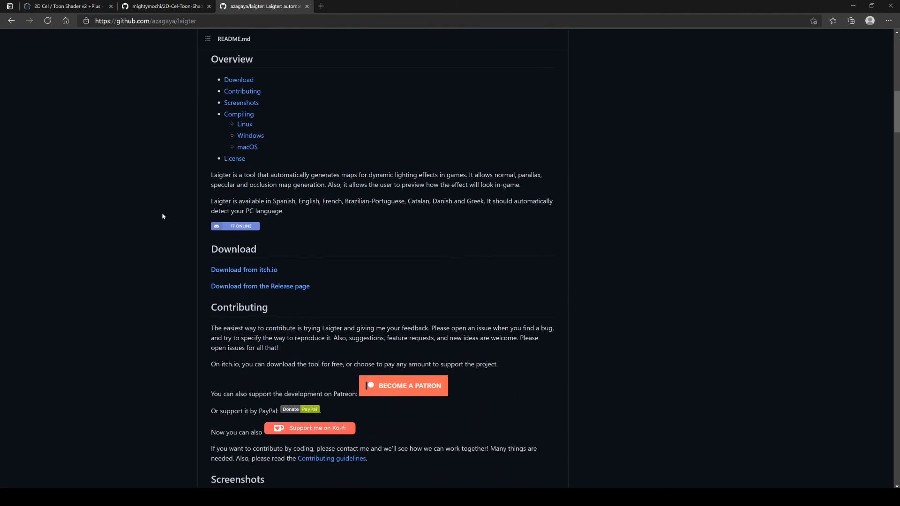